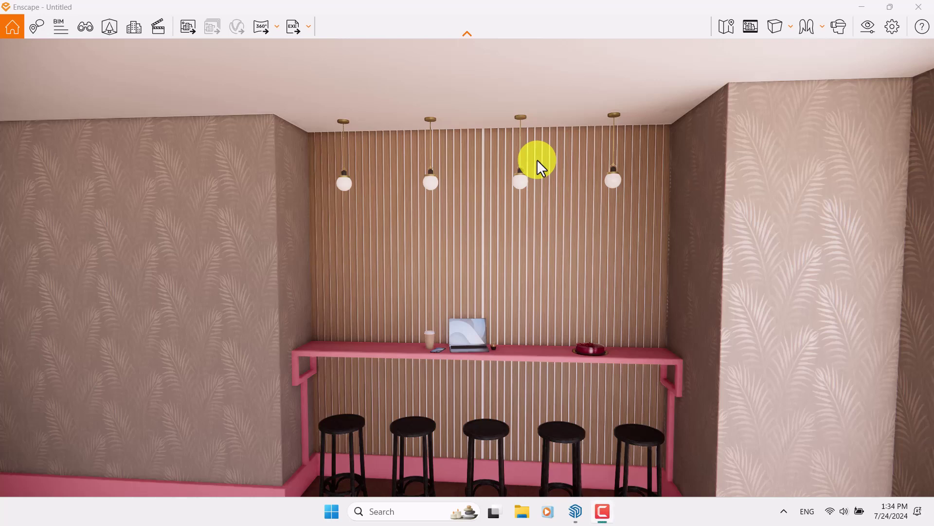
- Walk the camera back and square it to the slatted wall, framing the pink counter and five stools
{"action": "key", "text": "w"}
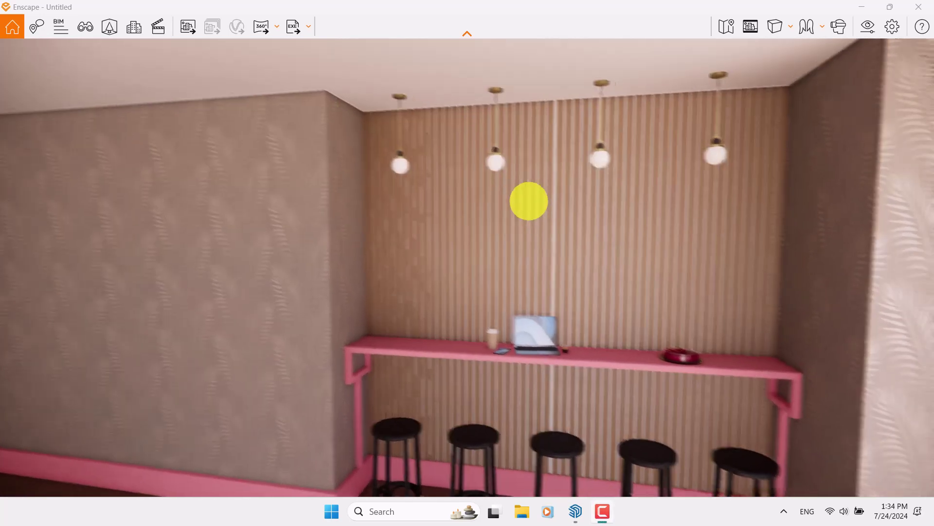
{"action": "left_click_drag", "start_coordinate": [535, 201], "coordinate": [519, 237]}
{"action": "key", "text": "s"}
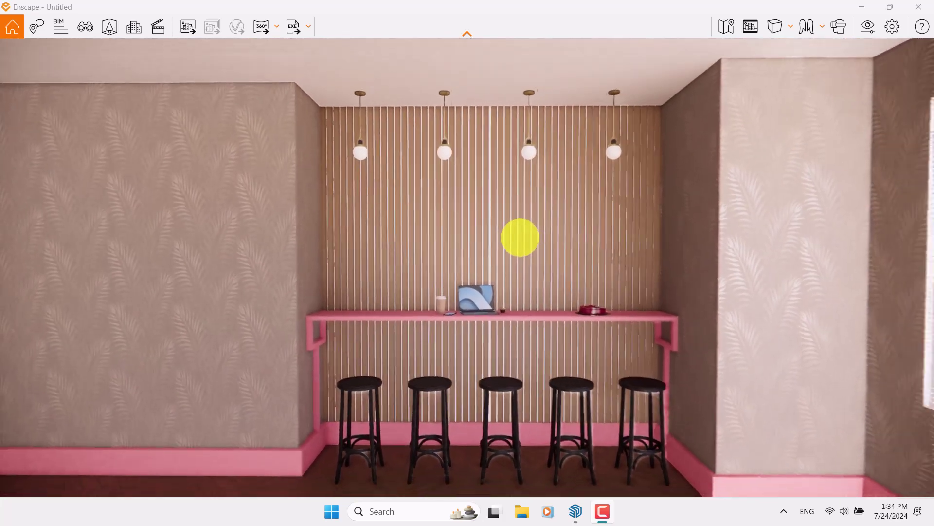
{"action": "key", "text": "w"}
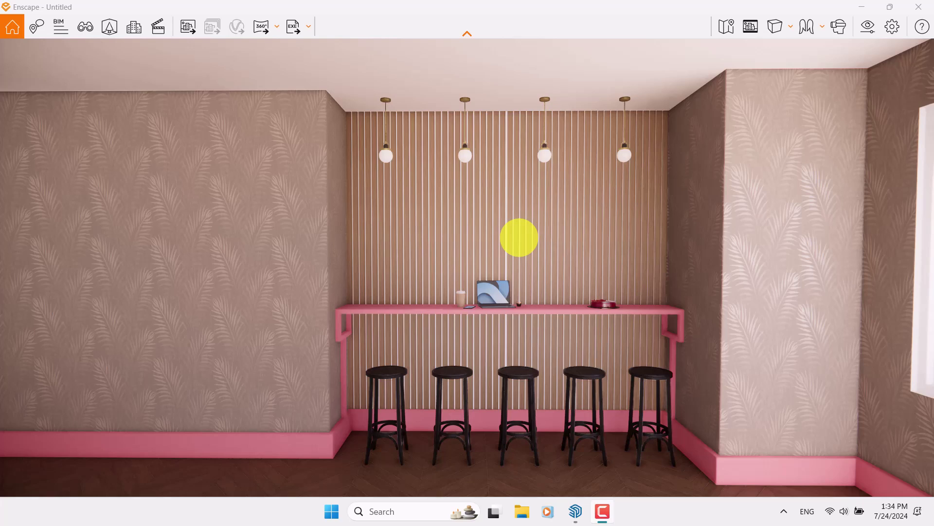
{"action": "mouse_move", "coordinate": [603, 509]}
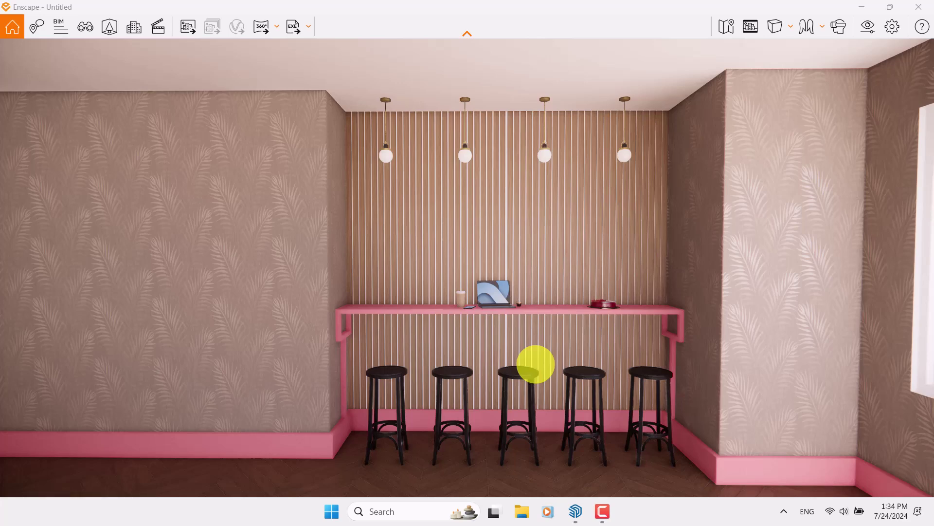
- Create a new view 'Enscape scene 1', unlink its visual preset, and reframe to include the window
{"action": "key", "text": "v"}
{"action": "left_click", "coordinate": [148, 484]}
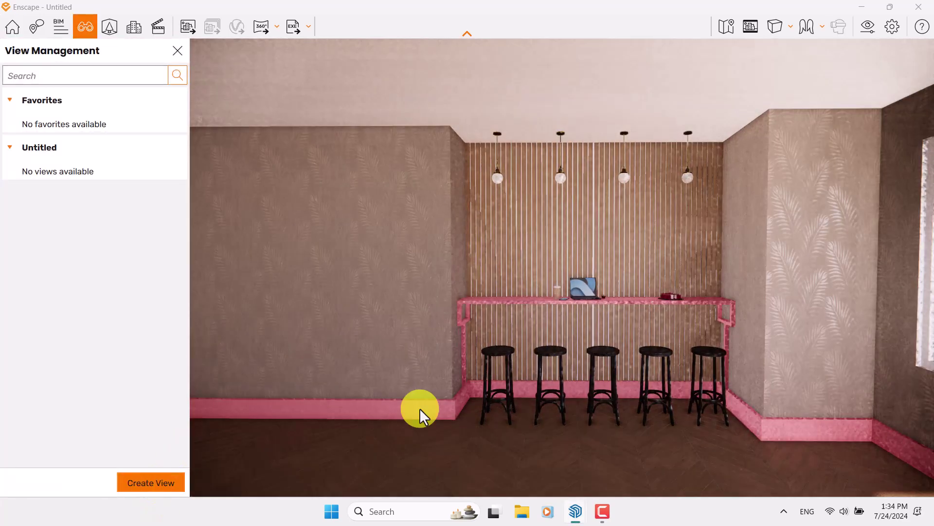
{"action": "left_click", "coordinate": [173, 142]}
{"action": "left_click_drag", "start_coordinate": [471, 243], "coordinate": [470, 244]}
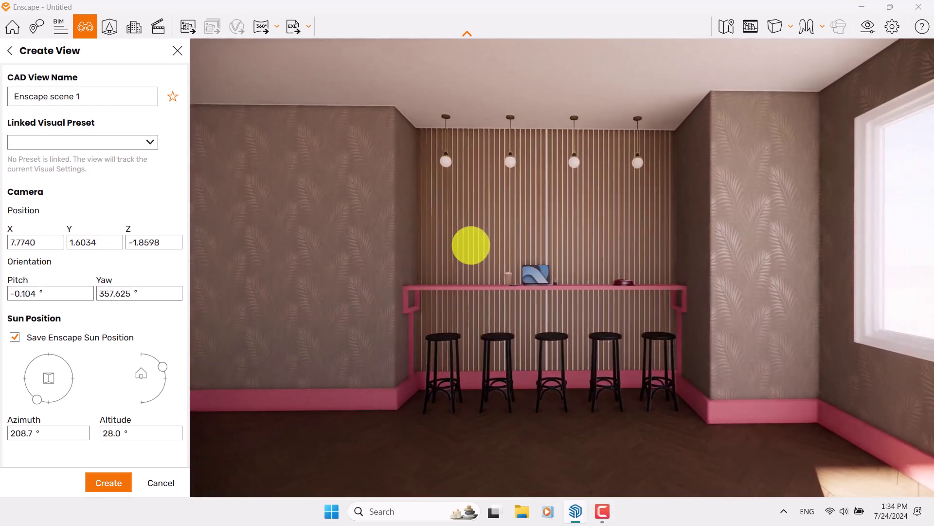
- Level the camera by setting pitch 0 and yaw 0
{"action": "double_click", "coordinate": [31, 297]}
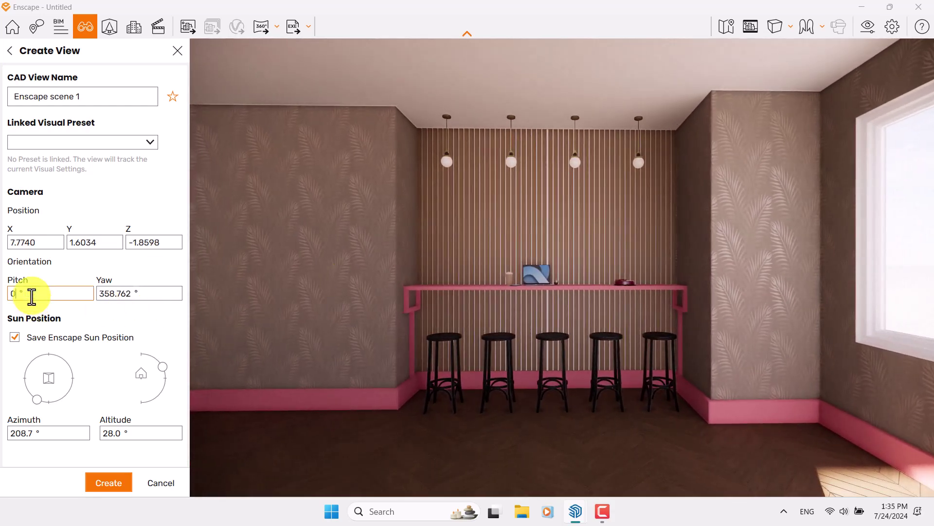
{"action": "type", "text": "0"}
{"action": "key", "text": "Return"}
{"action": "left_click", "coordinate": [116, 292]}
{"action": "type", "text": "0"}
{"action": "key", "text": "Return"}
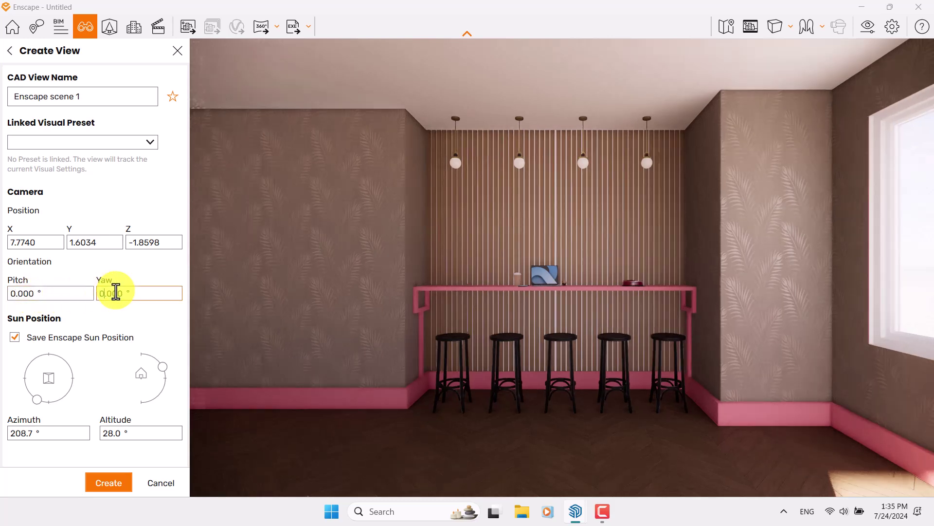
- Set the camera position to X 7.8, Y 1.60, Z -1.8
{"action": "double_click", "coordinate": [25, 242]}
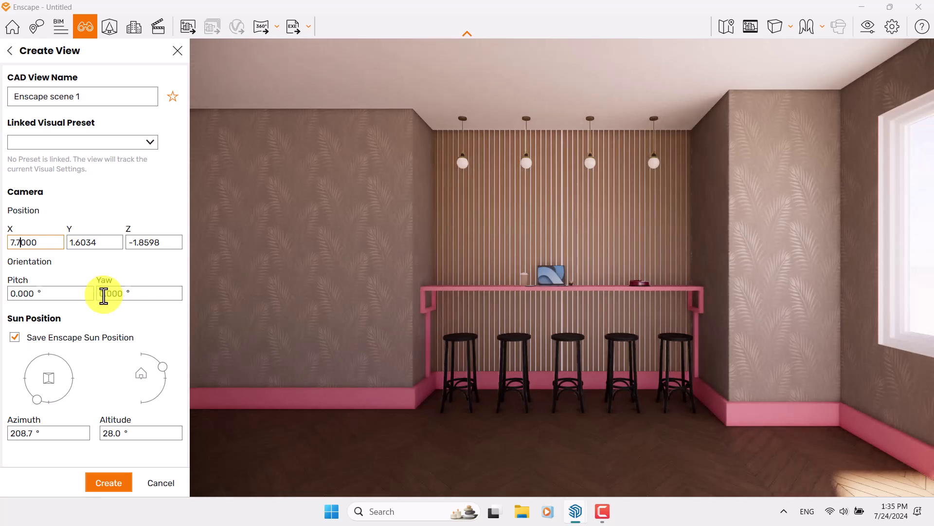
{"action": "double_click", "coordinate": [33, 241]}
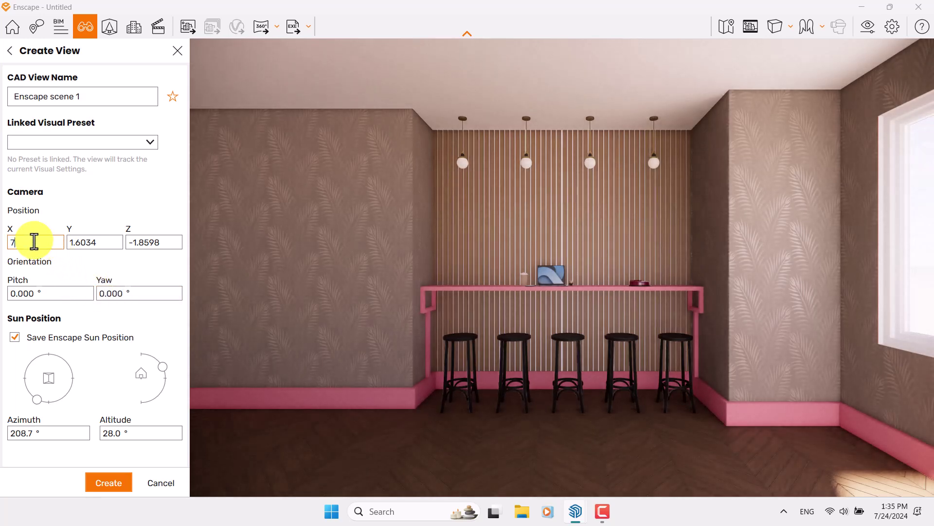
{"action": "type", "text": "7.8"}
{"action": "double_click", "coordinate": [74, 243]}
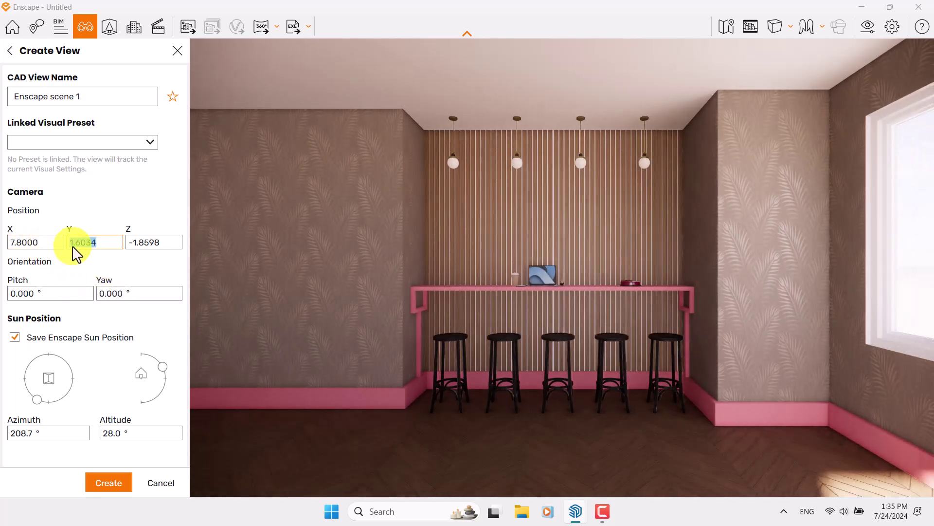
{"action": "type", "text": "1.60"}
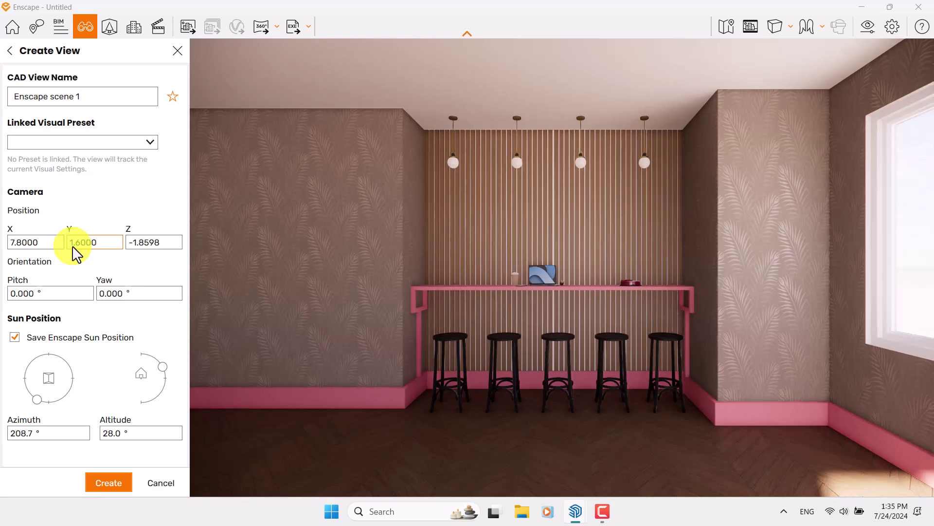
{"action": "double_click", "coordinate": [150, 242]}
{"action": "type", "text": "-1.8"}
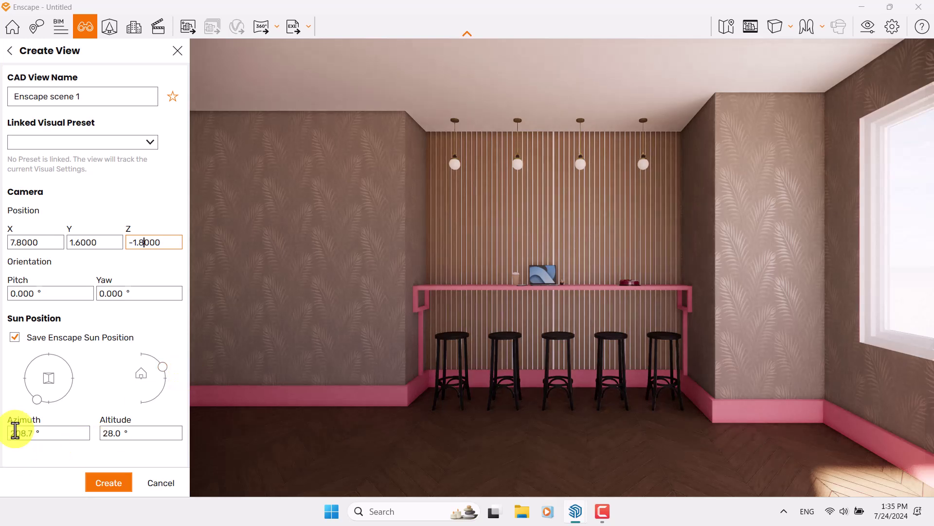
- Set the sun azimuth to 126° and lower the sun altitude toward the horizon
{"action": "left_click_drag", "start_coordinate": [39, 406], "coordinate": [123, 440]}
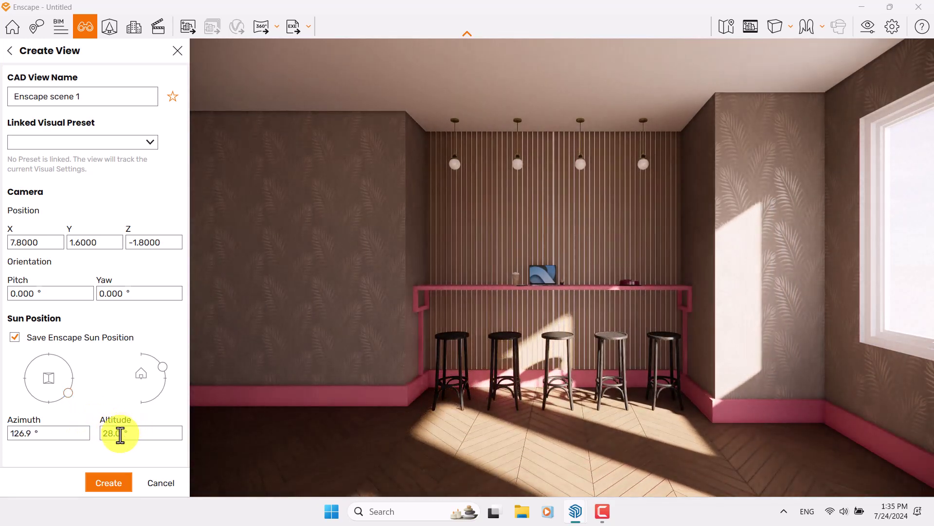
{"action": "left_click", "coordinate": [24, 434]}
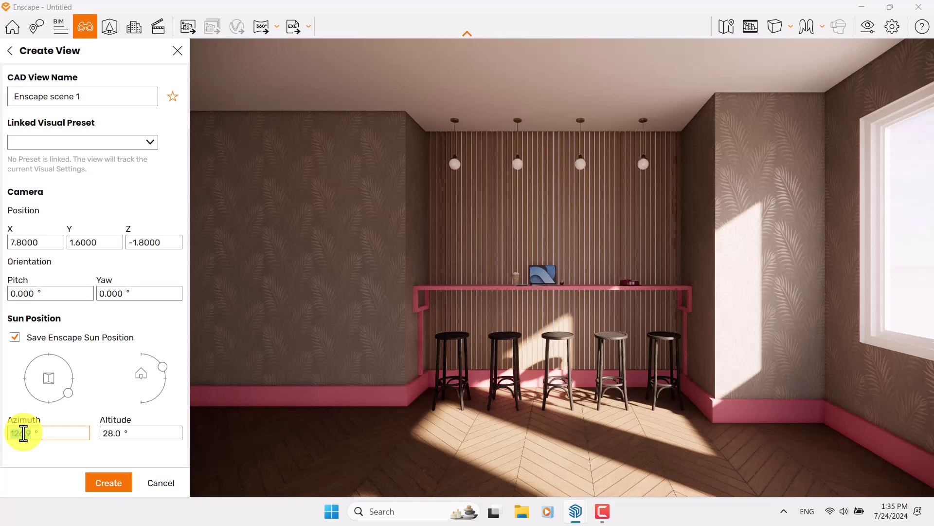
{"action": "type", "text": "126"}
{"action": "key", "text": "Return"}
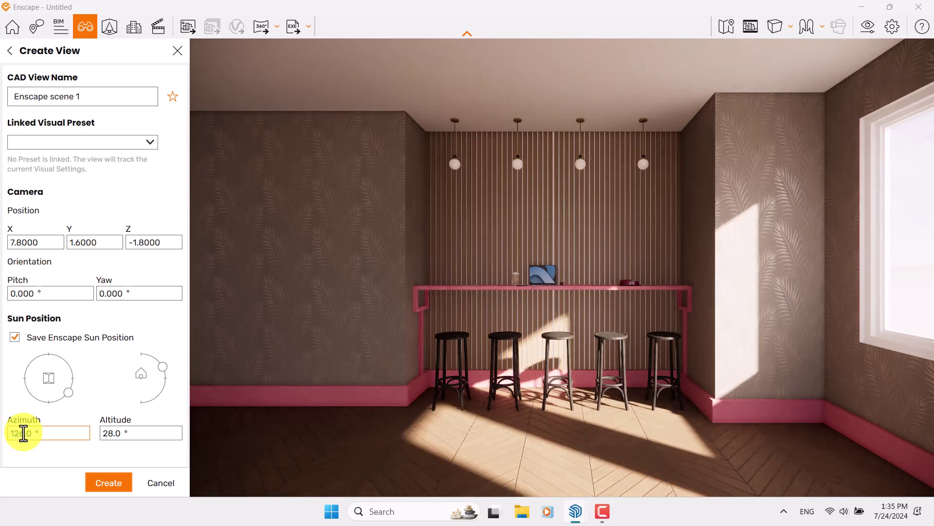
{"action": "left_click_drag", "start_coordinate": [169, 372], "coordinate": [166, 369]}
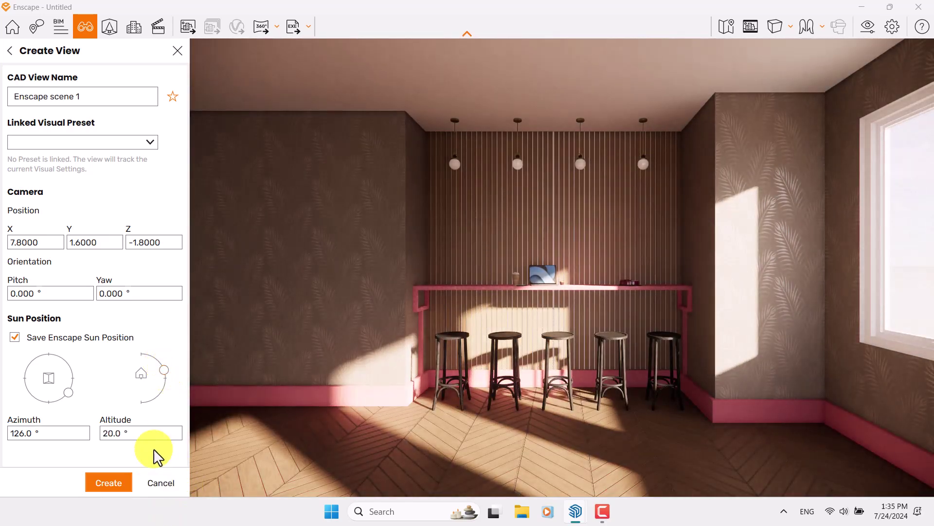
{"action": "left_click", "coordinate": [111, 434]}
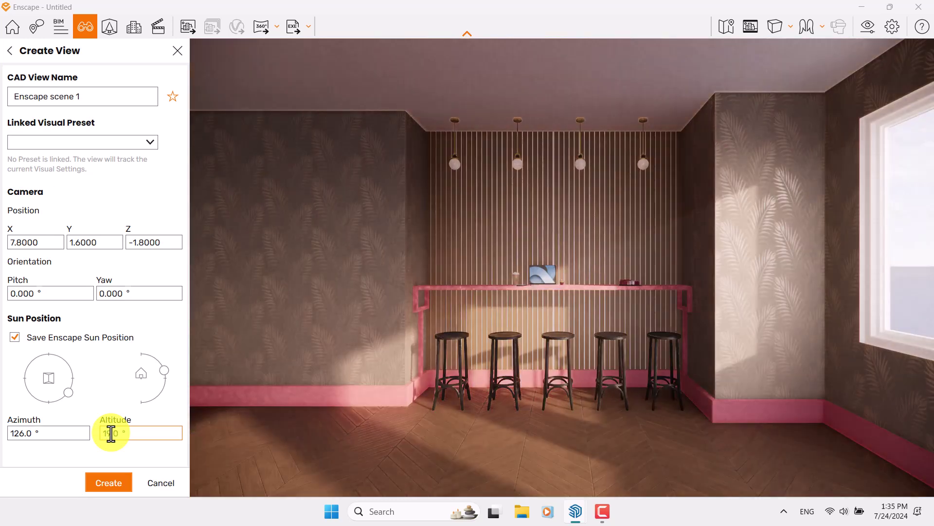
{"action": "type", "text": "2"}
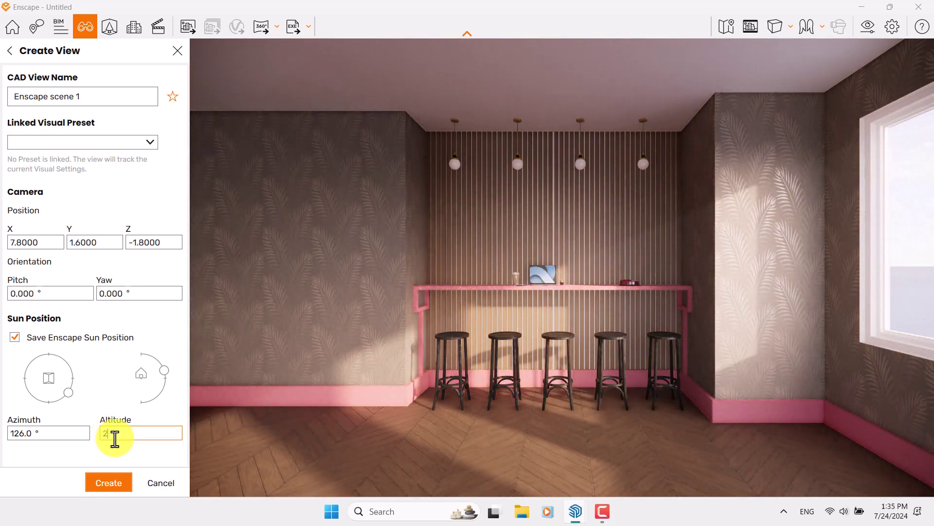
{"action": "type", "text": "5"}
{"action": "key", "text": "Return"}
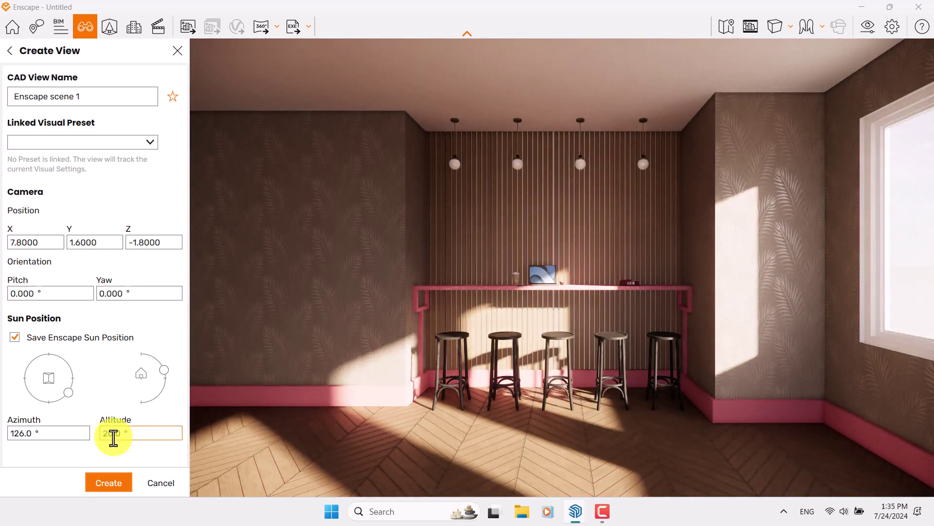
- Create the view, then rename 'Enscape scene 1' to 'Render 001' and save it
{"action": "left_click", "coordinate": [109, 482]}
{"action": "mouse_move", "coordinate": [68, 176]}
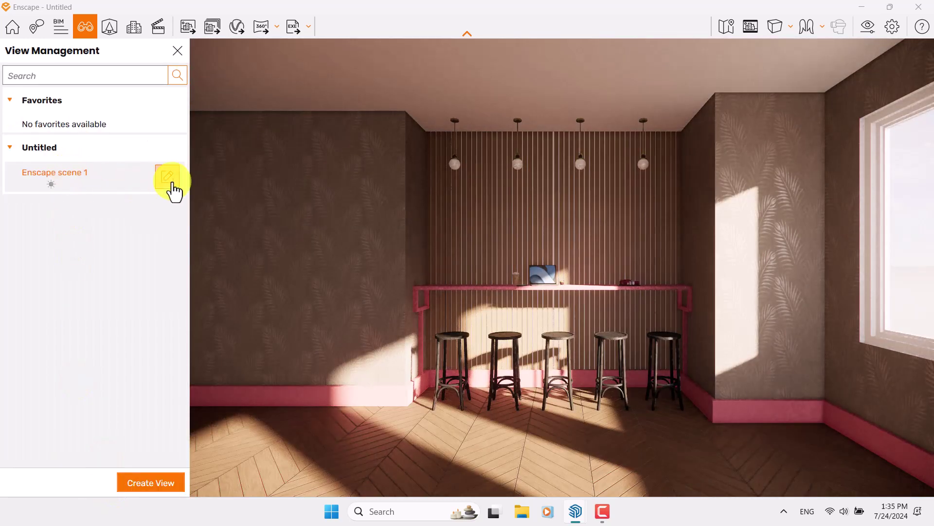
{"action": "left_click", "coordinate": [171, 186]}
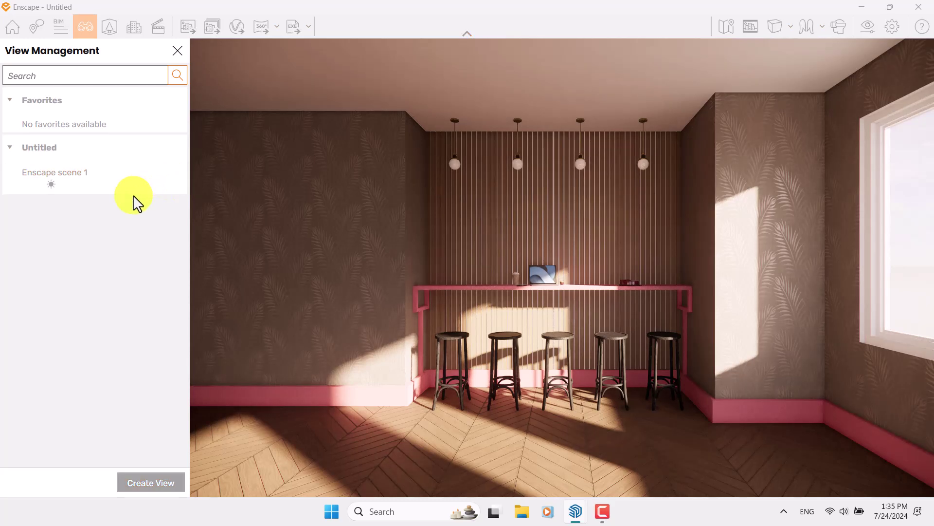
{"action": "left_click_drag", "start_coordinate": [115, 96], "coordinate": [2, 97]}
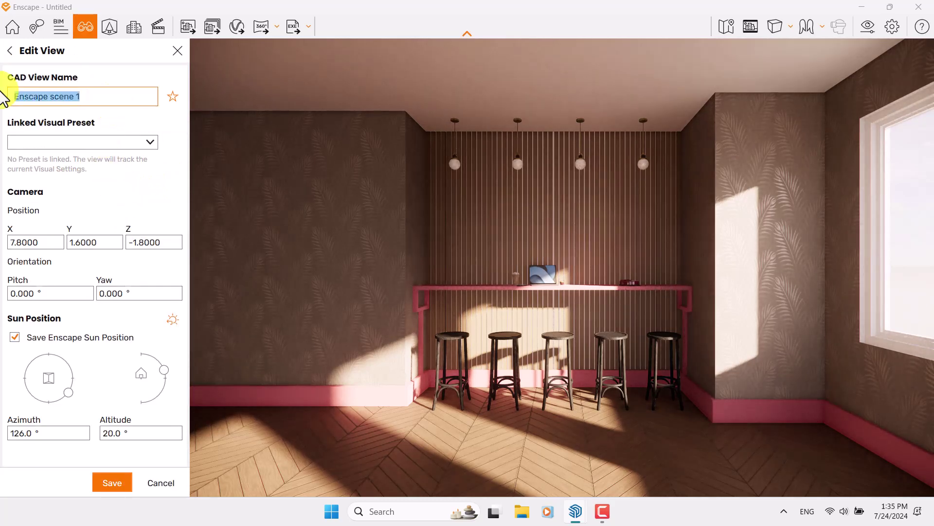
{"action": "type", "text": "Render 001"}
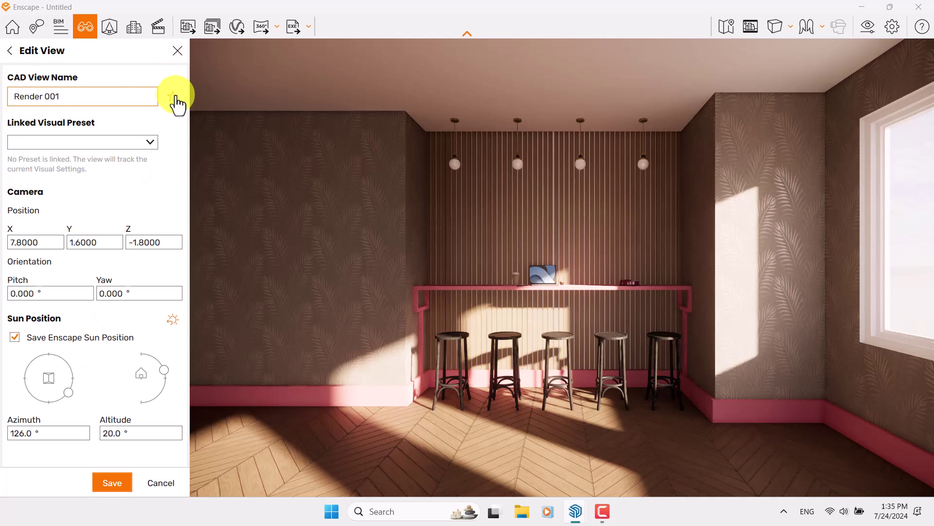
{"action": "left_click", "coordinate": [110, 481]}
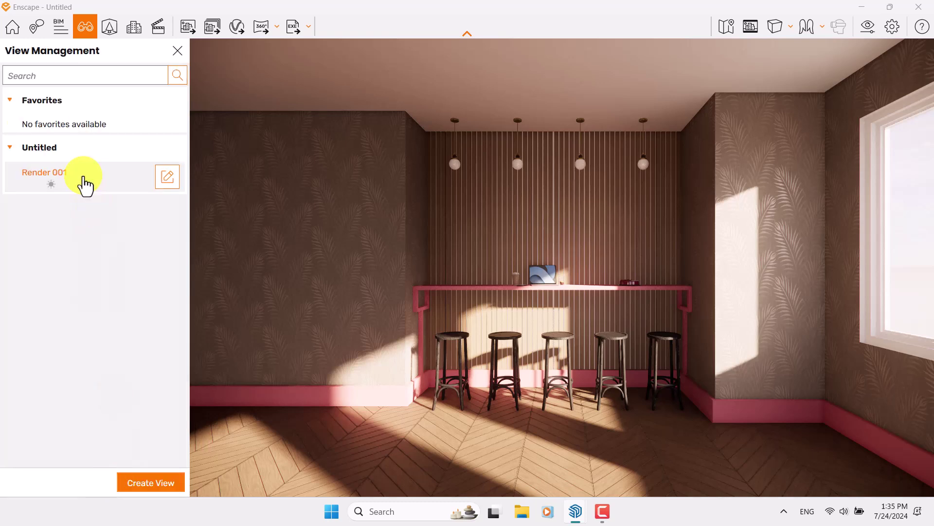
- Close View Management and turn on the safe frame
{"action": "left_click", "coordinate": [177, 50]}
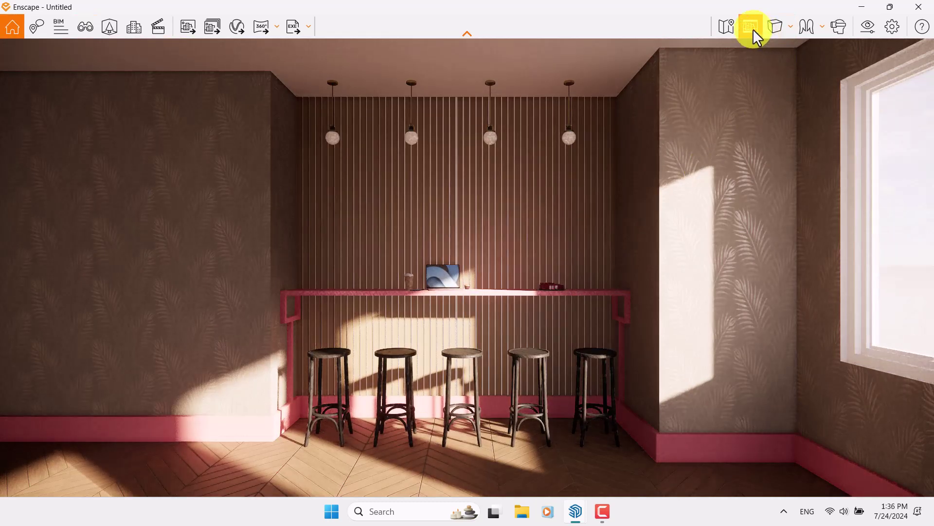
{"action": "left_click", "coordinate": [751, 27]}
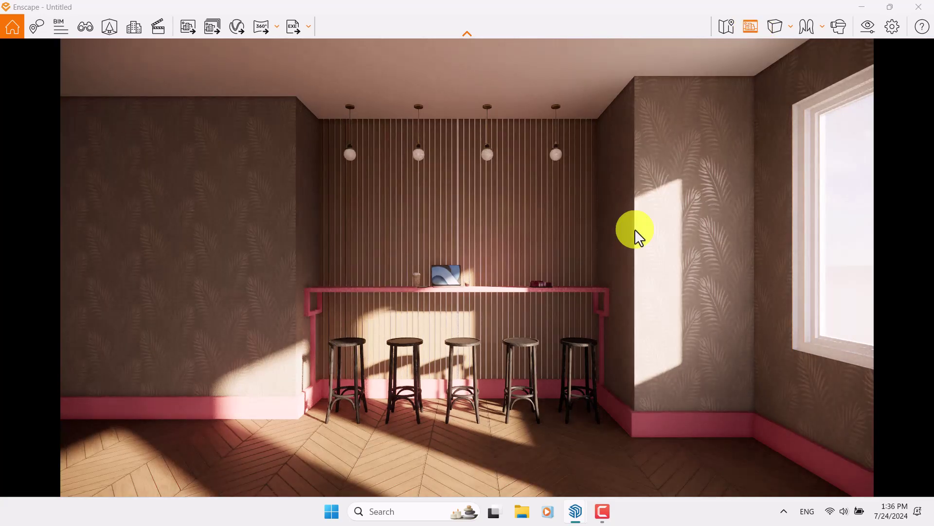
- Set the output resolution to Custom 1080 × 1080 in Visual Settings, then close it
{"action": "left_click", "coordinate": [879, 35]}
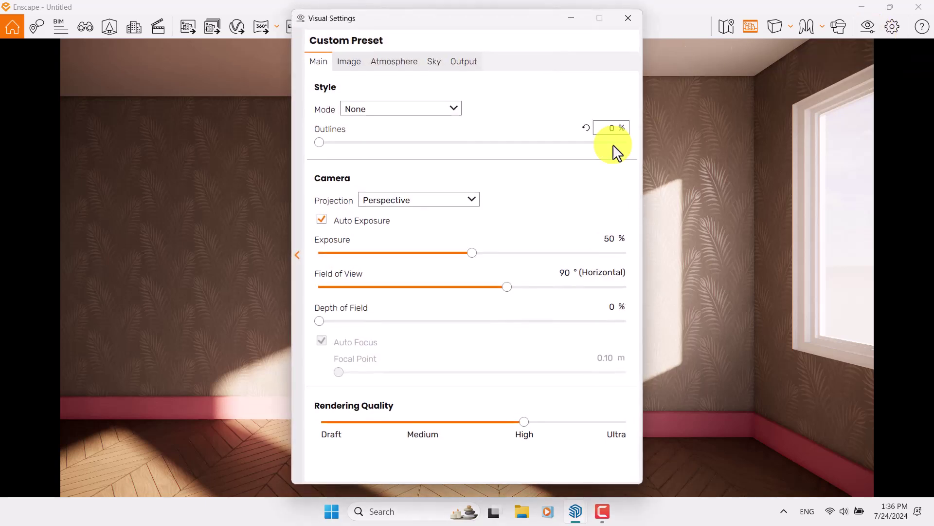
{"action": "left_click", "coordinate": [465, 62]}
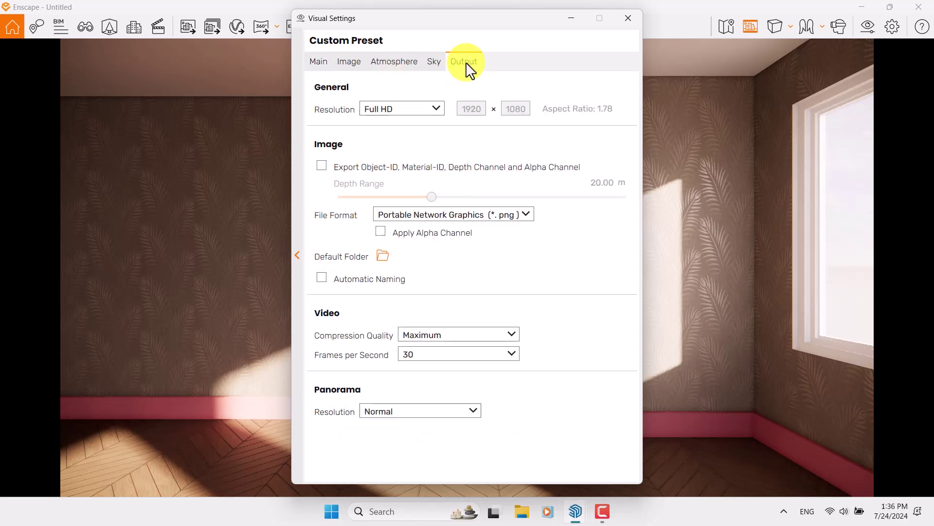
{"action": "left_click", "coordinate": [398, 111]}
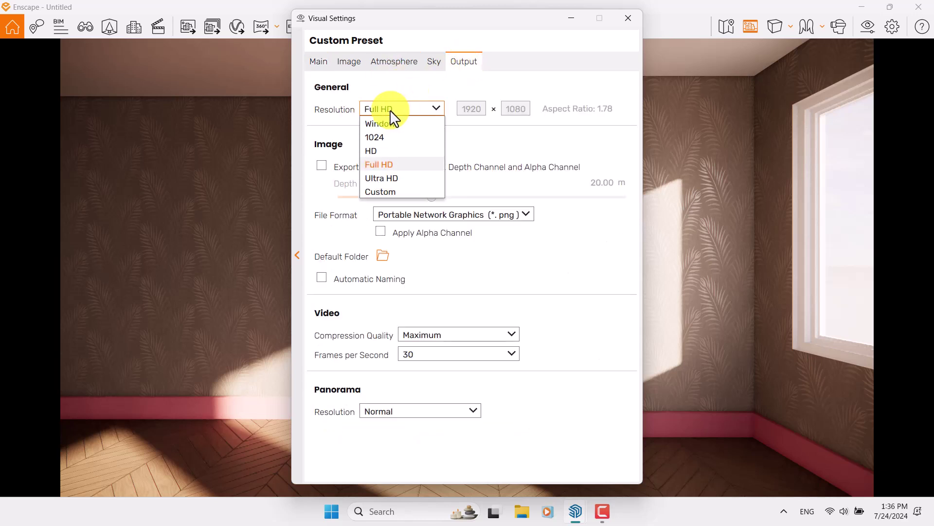
{"action": "left_click", "coordinate": [394, 191]}
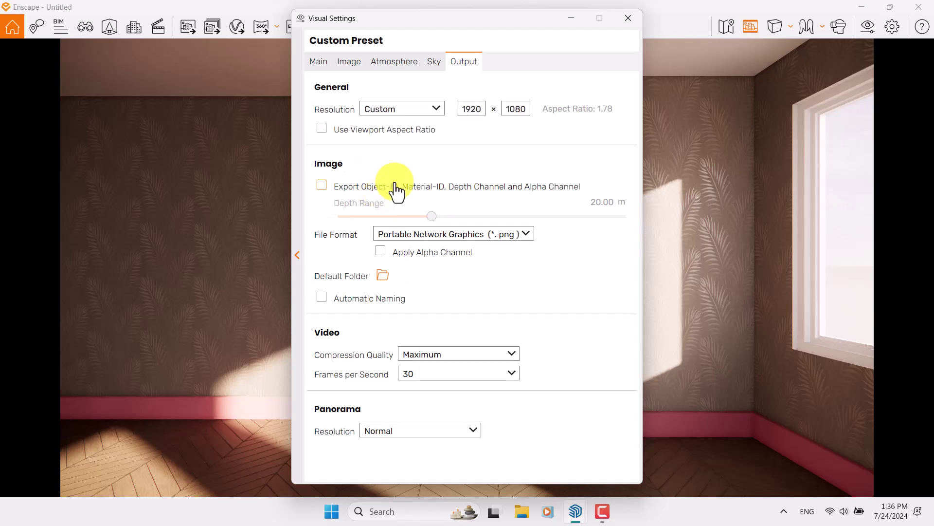
{"action": "double_click", "coordinate": [477, 110]}
{"action": "type", "text": "1080"}
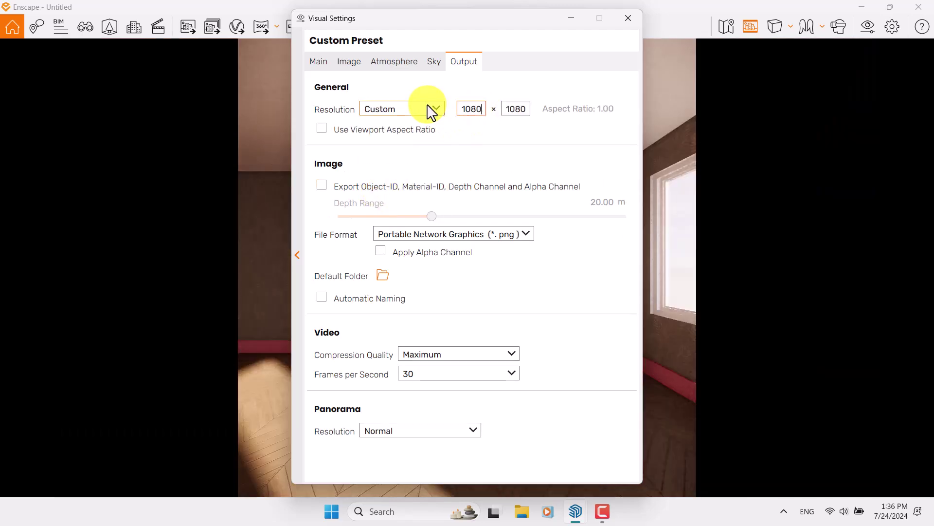
{"action": "left_click", "coordinate": [320, 61]}
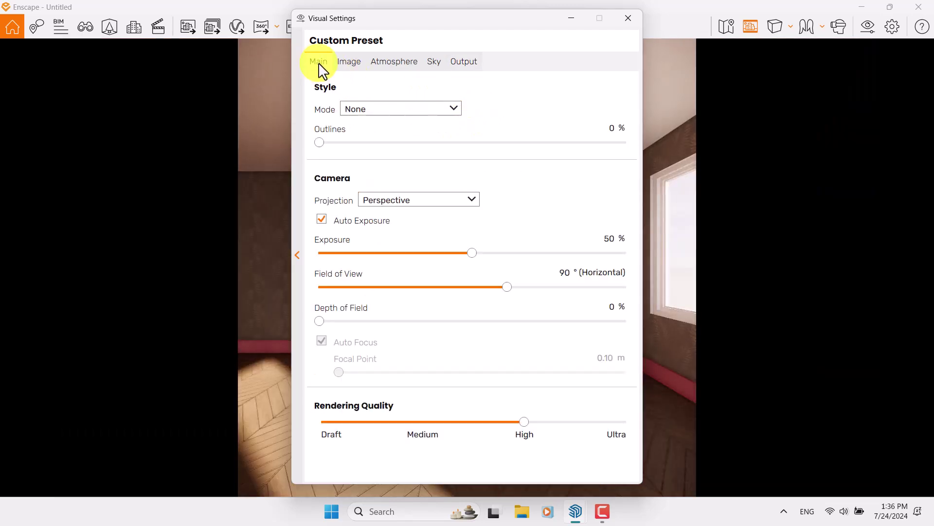
{"action": "left_click", "coordinate": [629, 19]}
- Narrow the field of view to 48° and raise exposure to 54%
{"action": "left_click", "coordinate": [868, 26]}
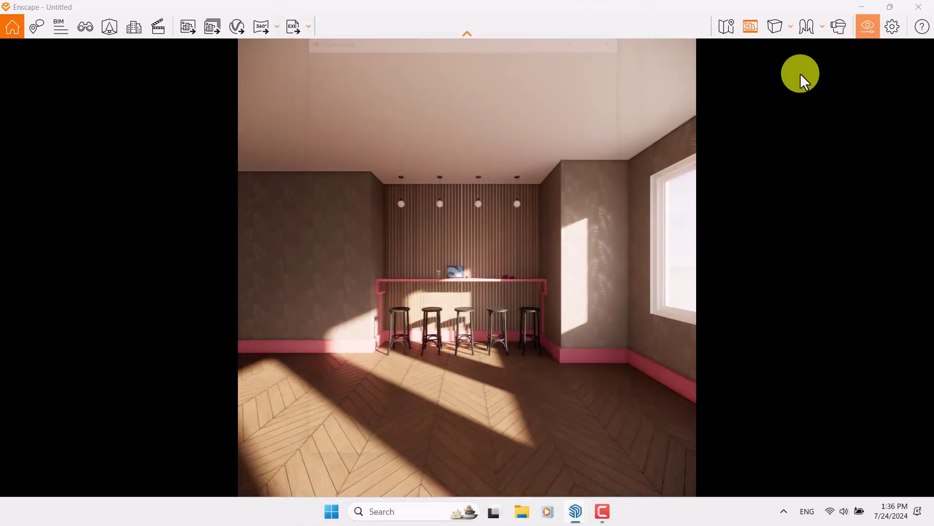
{"action": "left_click_drag", "start_coordinate": [463, 24], "coordinate": [183, 28]}
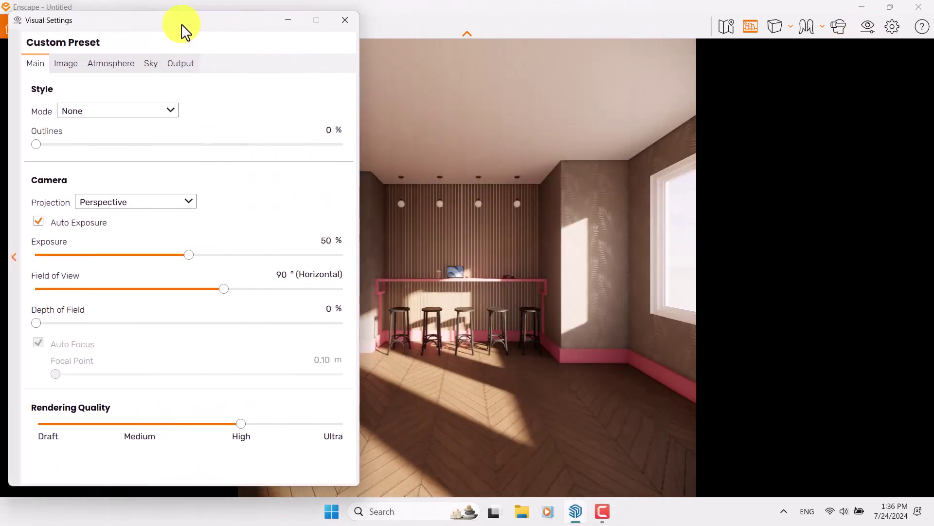
{"action": "left_click_drag", "start_coordinate": [224, 289], "coordinate": [125, 293]}
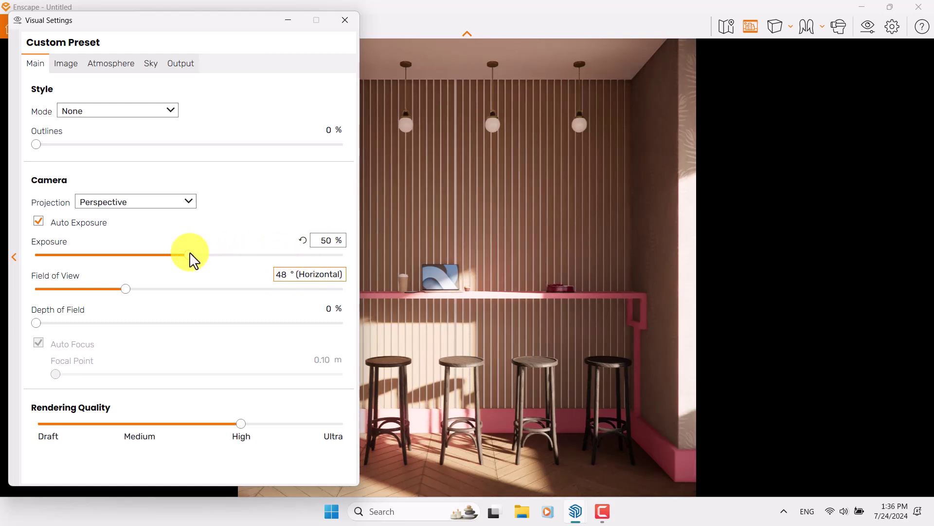
{"action": "left_click_drag", "start_coordinate": [190, 254], "coordinate": [204, 254]}
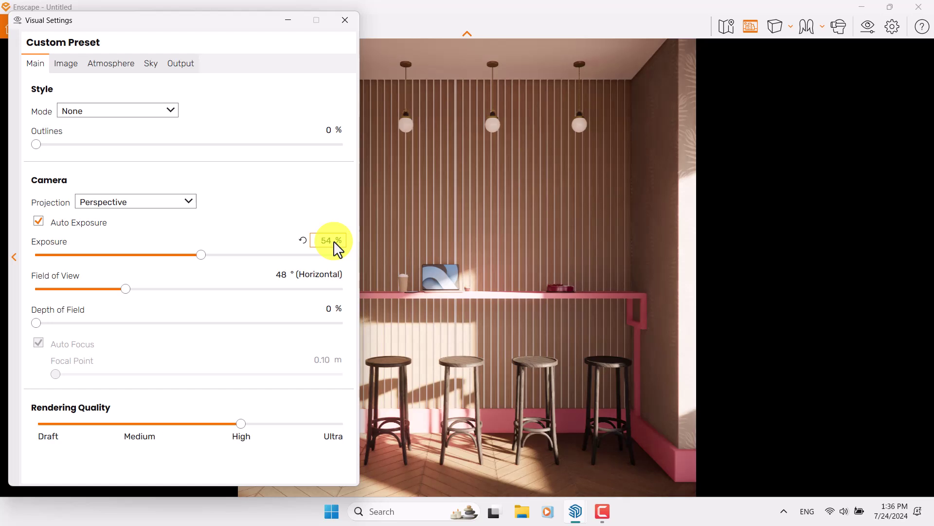
- Set depth of field to 9% with auto focus off and focal point 4.18 m
{"action": "left_click_drag", "start_coordinate": [36, 323], "coordinate": [96, 323]}
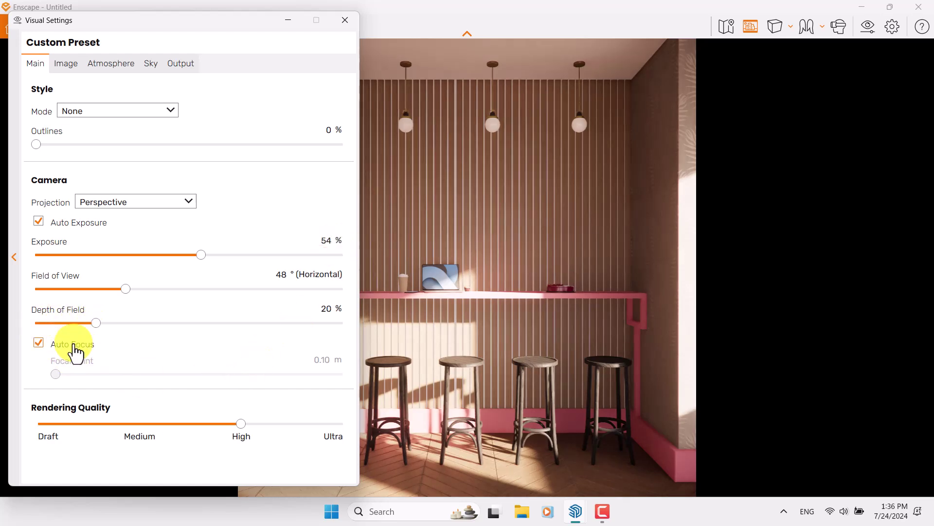
{"action": "left_click", "coordinate": [74, 346]}
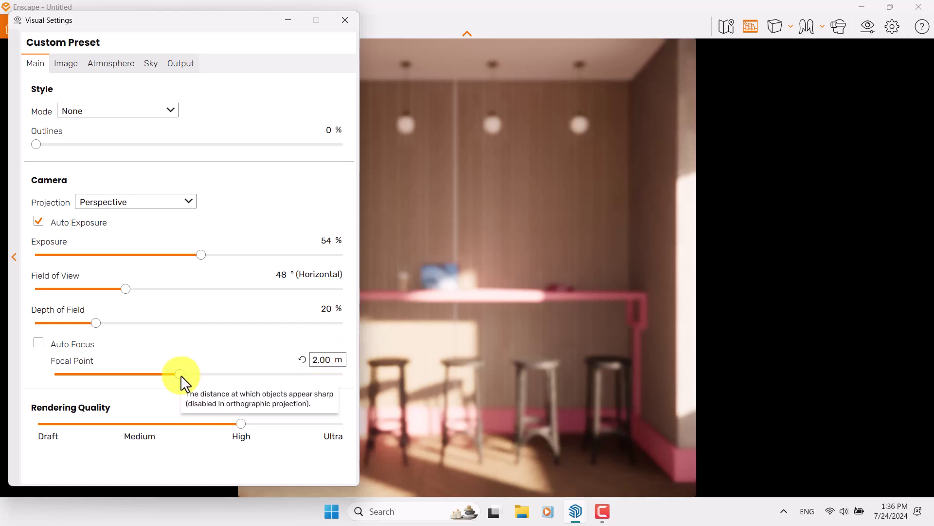
{"action": "left_click_drag", "start_coordinate": [181, 374], "coordinate": [215, 373]}
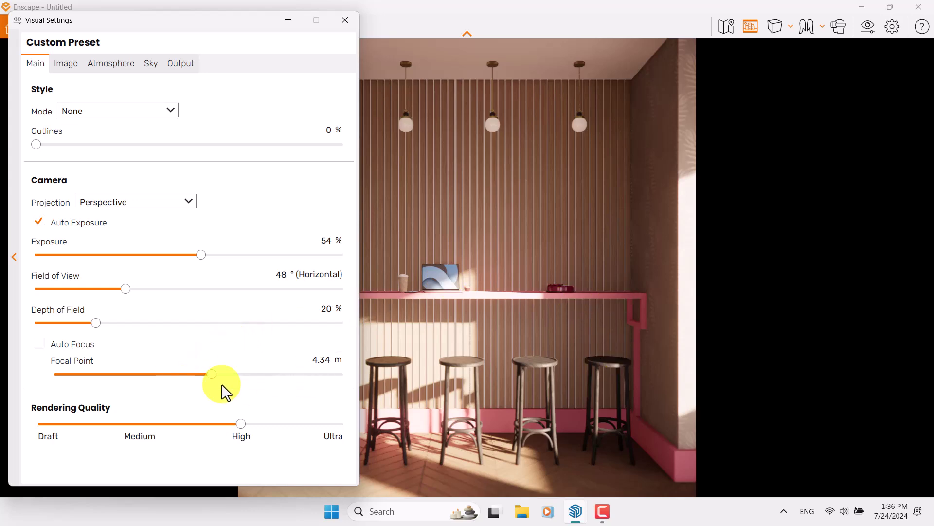
{"action": "left_click_drag", "start_coordinate": [212, 374], "coordinate": [210, 375]}
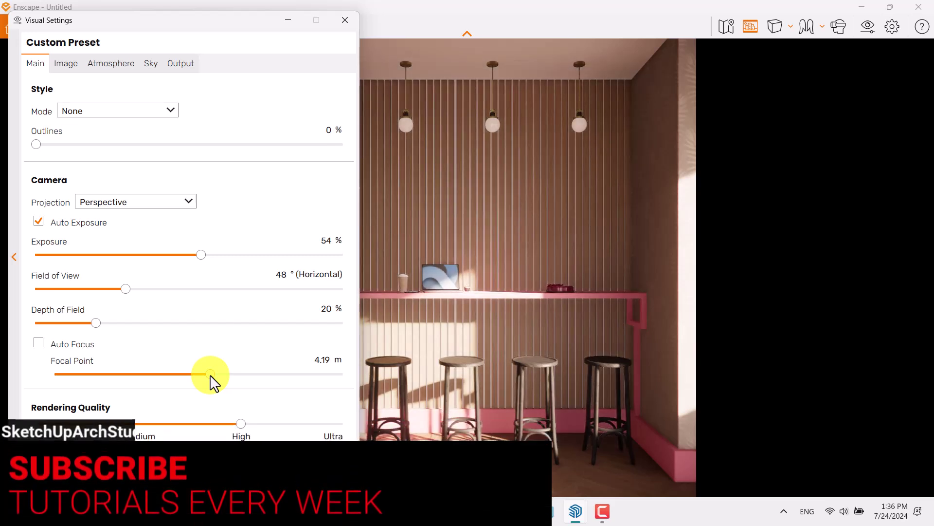
{"action": "left_click", "coordinate": [317, 356]}
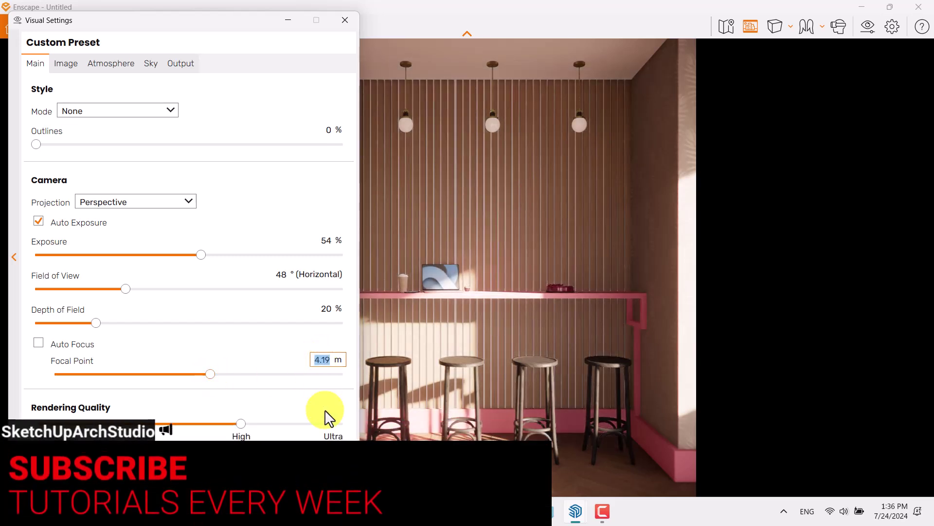
{"action": "type", "text": "4.18"}
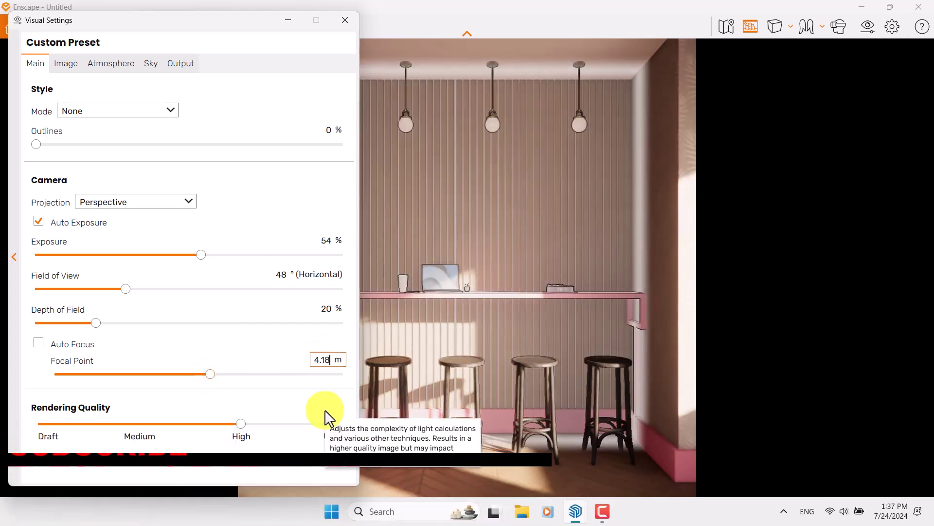
{"action": "key", "text": "shift+Tab"}
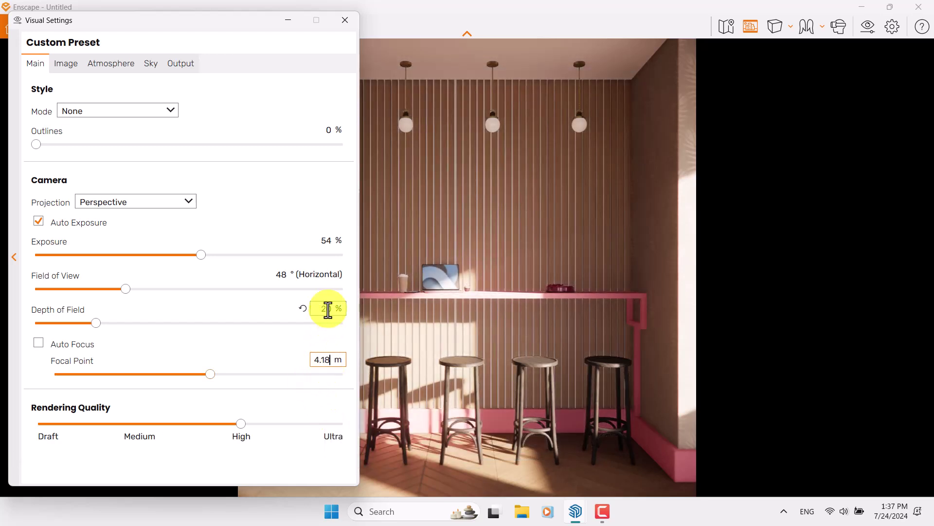
{"action": "key", "text": "BackSpace"}
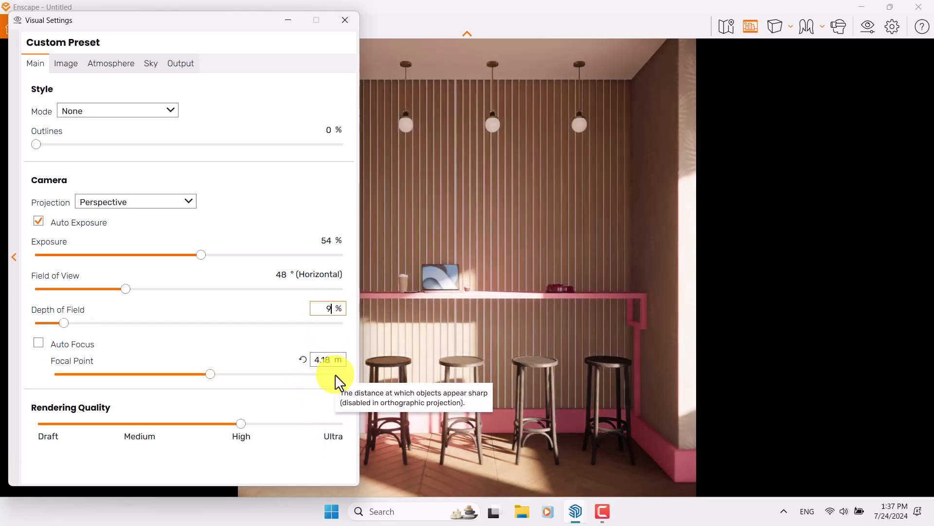
{"action": "type", "text": "9"}
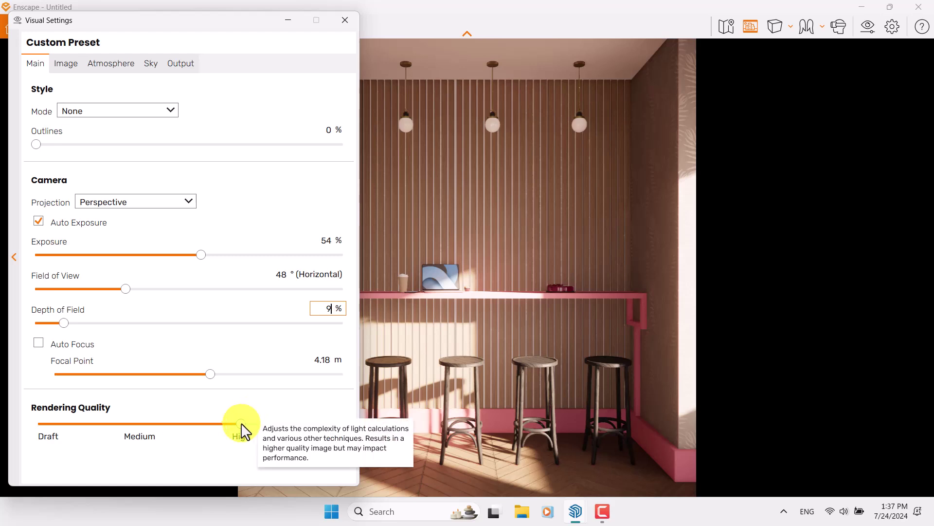
- Raise rendering quality to Ultra and leave outlines at 0%
{"action": "left_click_drag", "start_coordinate": [247, 420], "coordinate": [391, 428]}
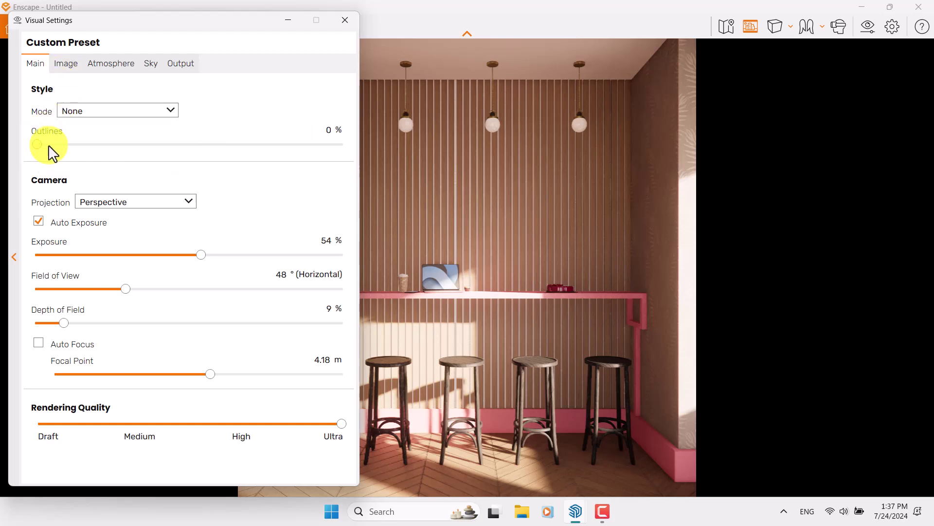
{"action": "left_click_drag", "start_coordinate": [49, 146], "coordinate": [140, 156]}
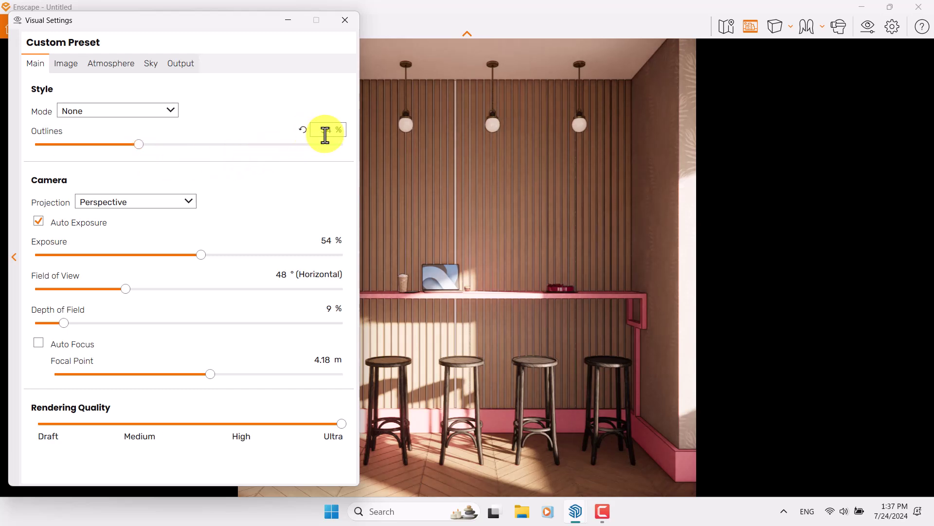
{"action": "key", "text": "Return"}
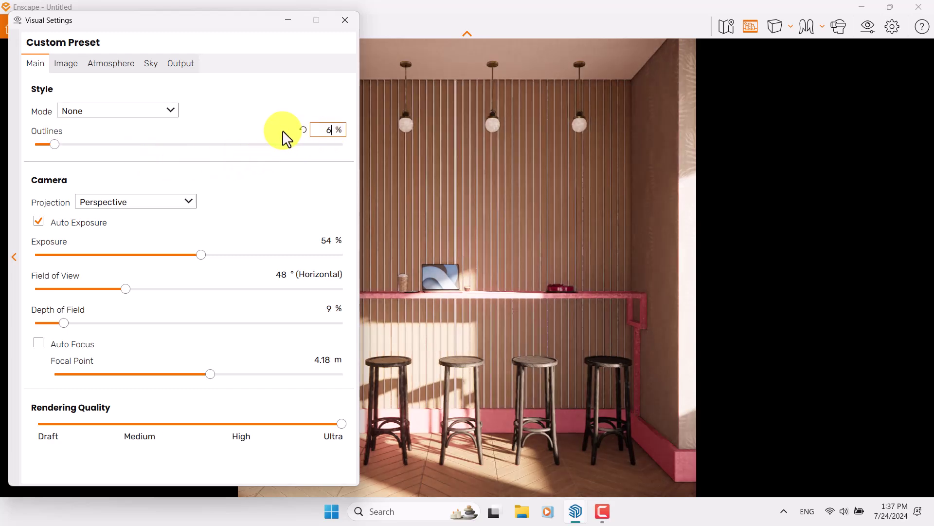
- On the Image tab, turn on auto contrast and set motion blur and bloom to 0%
{"action": "left_click", "coordinate": [69, 72]}
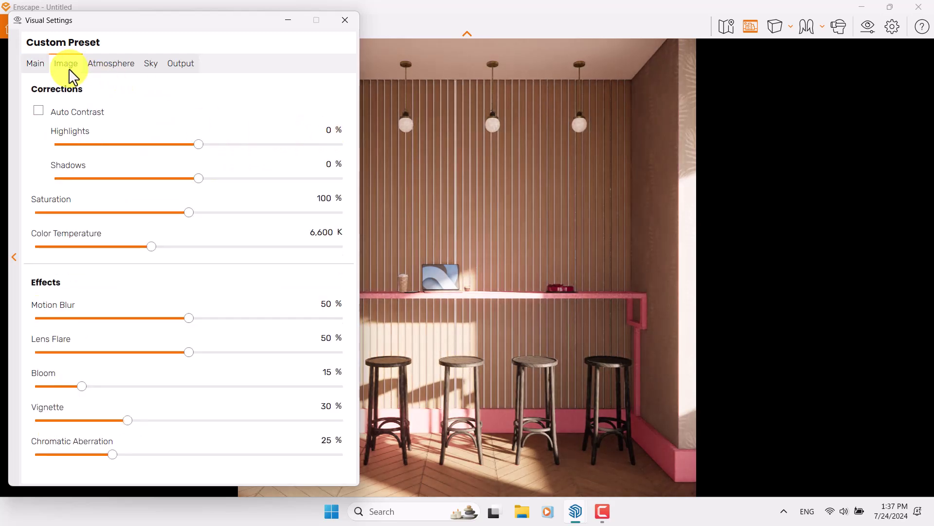
{"action": "left_click", "coordinate": [57, 117]}
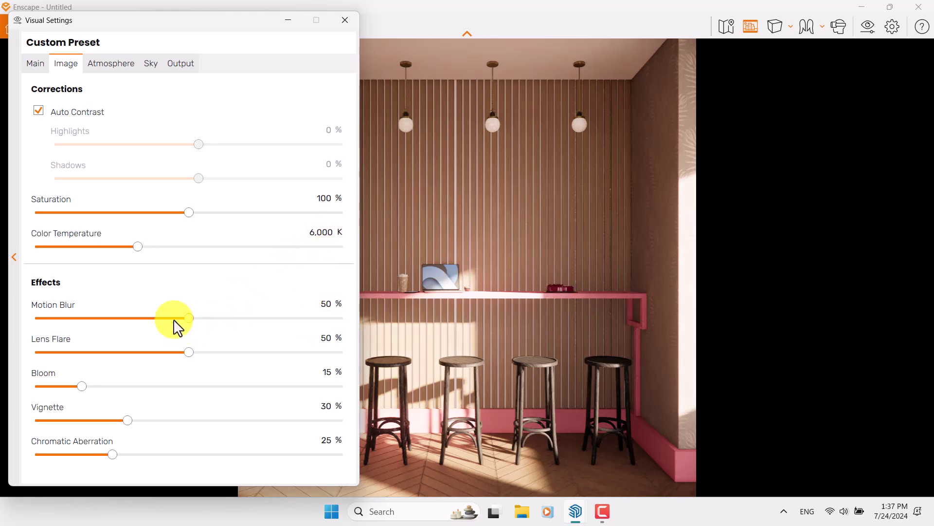
{"action": "left_click_drag", "start_coordinate": [189, 318], "coordinate": [1, 334]}
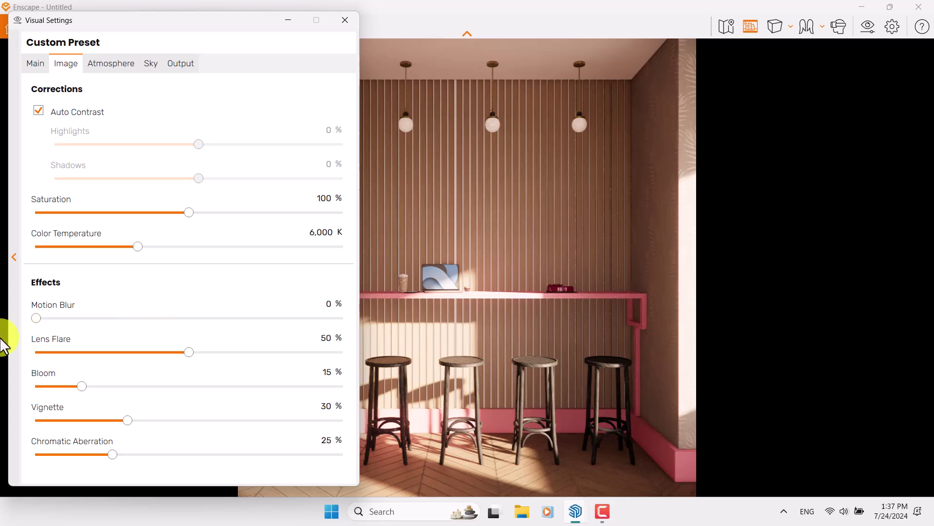
{"action": "double_click", "coordinate": [329, 371]}
{"action": "type", "text": "0"}
{"action": "key", "text": "Return"}
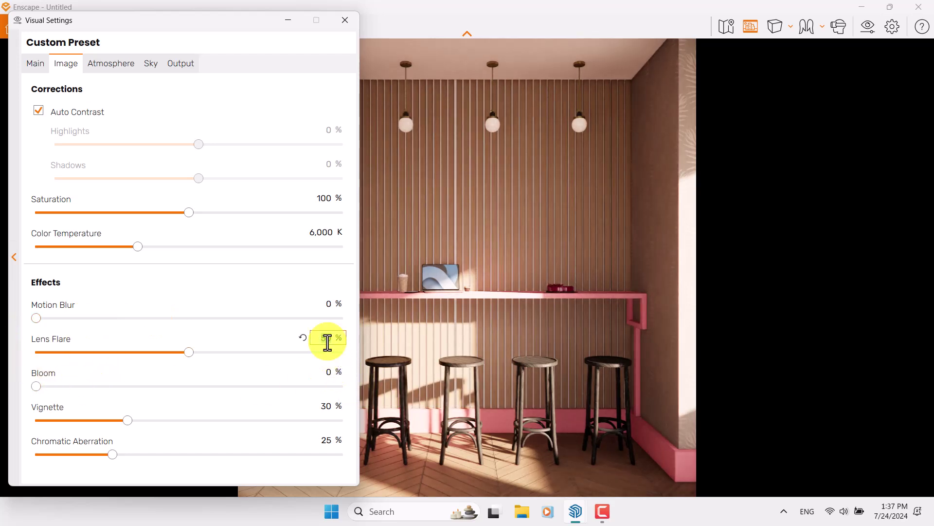
- Set lens flare to 25% and vignette to 44%, and select the chromatic aberration value
{"action": "left_click", "coordinate": [328, 342]}
{"action": "type", "text": "25"}
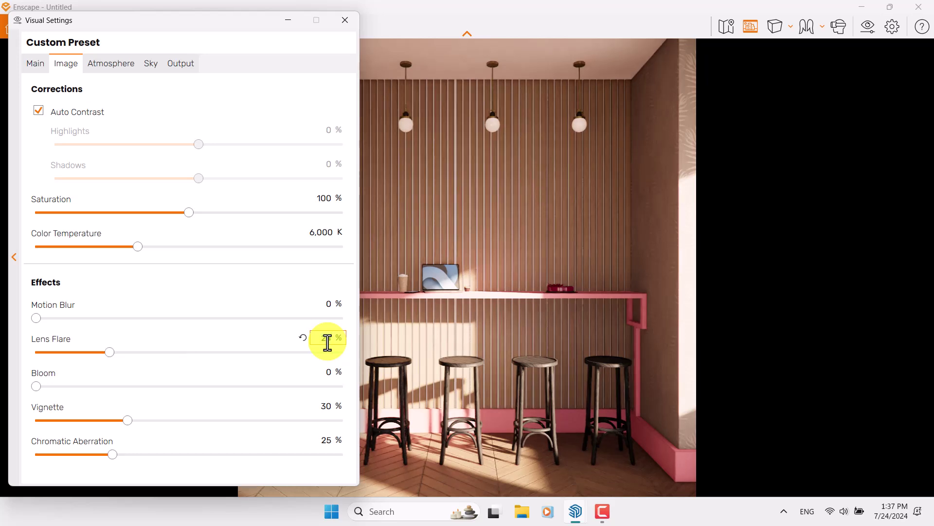
{"action": "double_click", "coordinate": [328, 405]}
{"action": "type", "text": "44"}
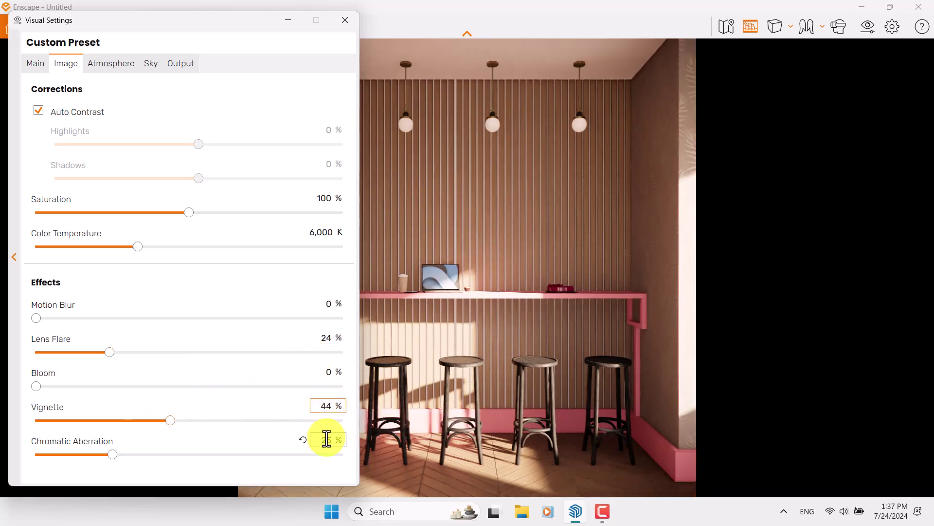
{"action": "double_click", "coordinate": [326, 440]}
- Set chromatic aberration to 0%, then keep Atmosphere sun brightness at its 80% default
{"action": "type", "text": "0"}
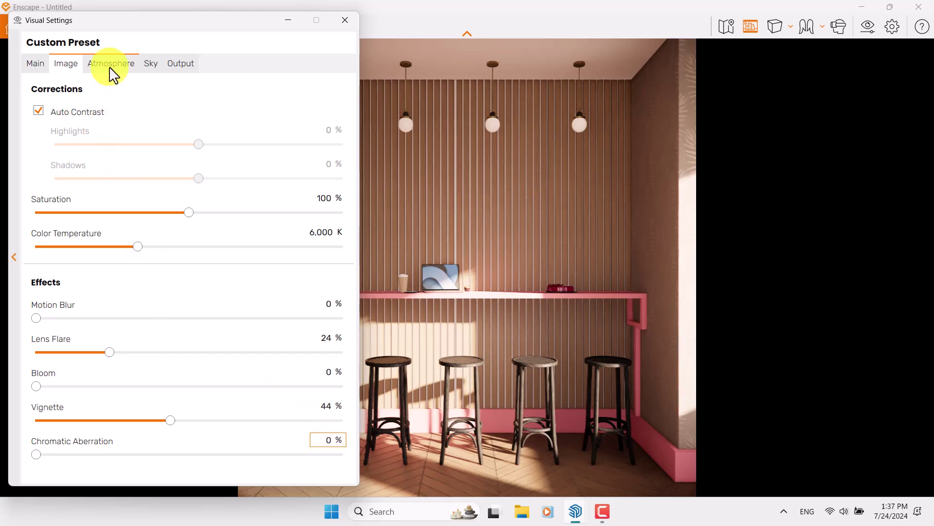
{"action": "left_click", "coordinate": [110, 70]}
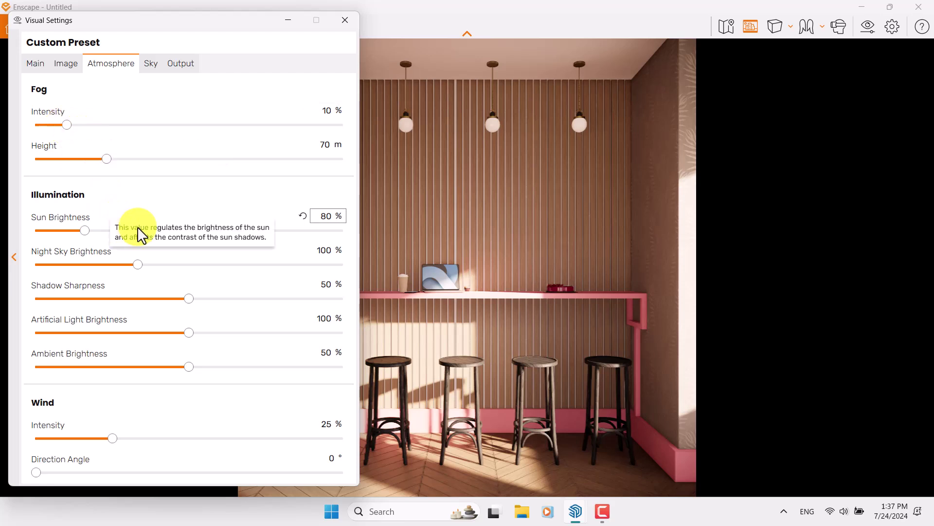
{"action": "mouse_move", "coordinate": [86, 232]}
{"action": "left_mouse_down"}
{"action": "mouse_move", "coordinate": [47, 233]}
{"action": "mouse_move", "coordinate": [97, 235]}
{"action": "left_mouse_up"}
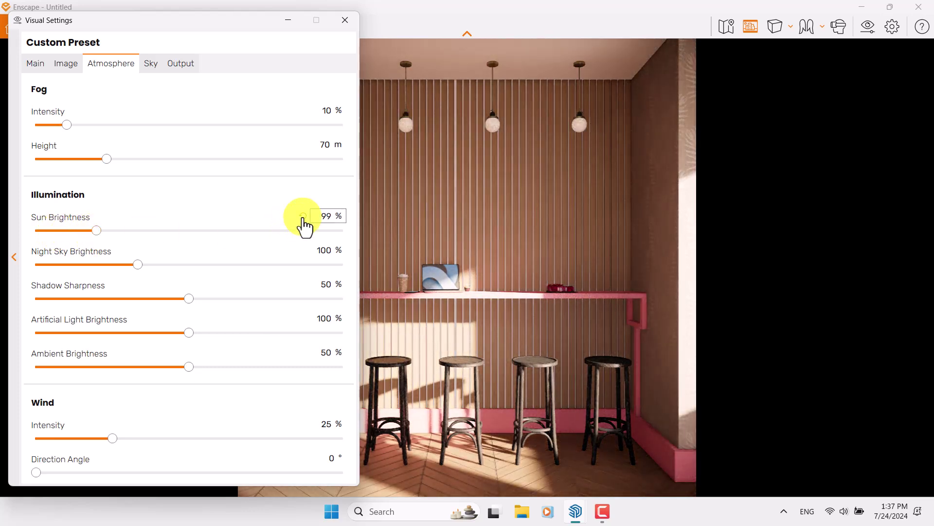
{"action": "left_click", "coordinate": [303, 217]}
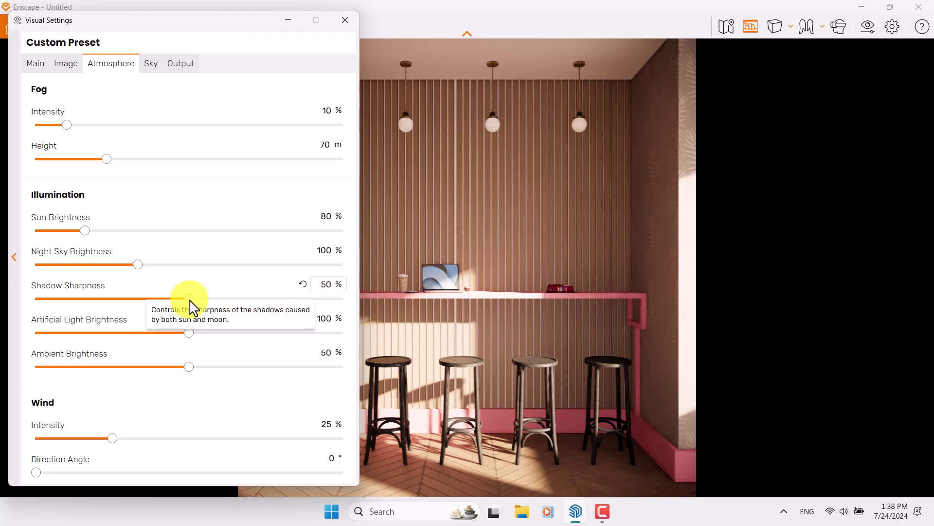
- Make shadow sharpness 100% and raise ambient brightness to 66%
{"action": "left_click_drag", "start_coordinate": [190, 298], "coordinate": [93, 298]}
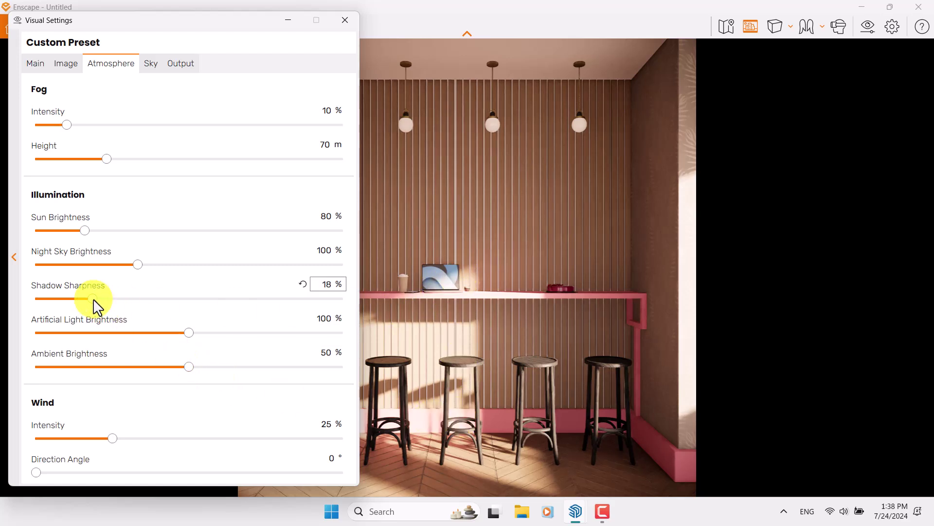
{"action": "left_click_drag", "start_coordinate": [93, 299], "coordinate": [450, 316]}
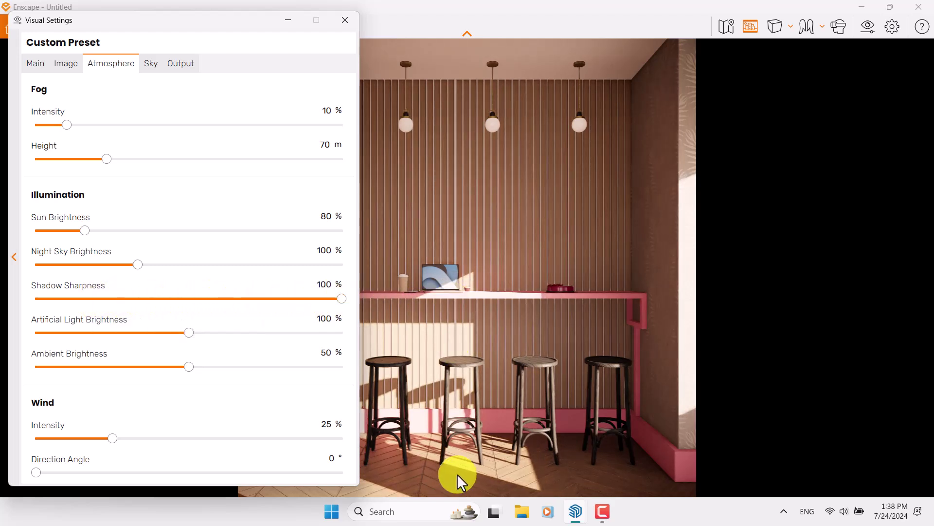
{"action": "left_click", "coordinate": [326, 352]}
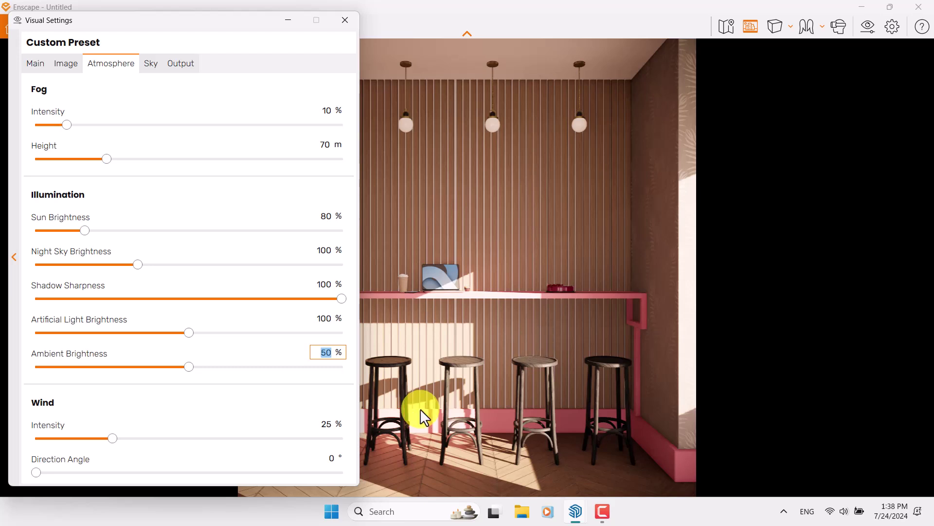
{"action": "type", "text": "66"}
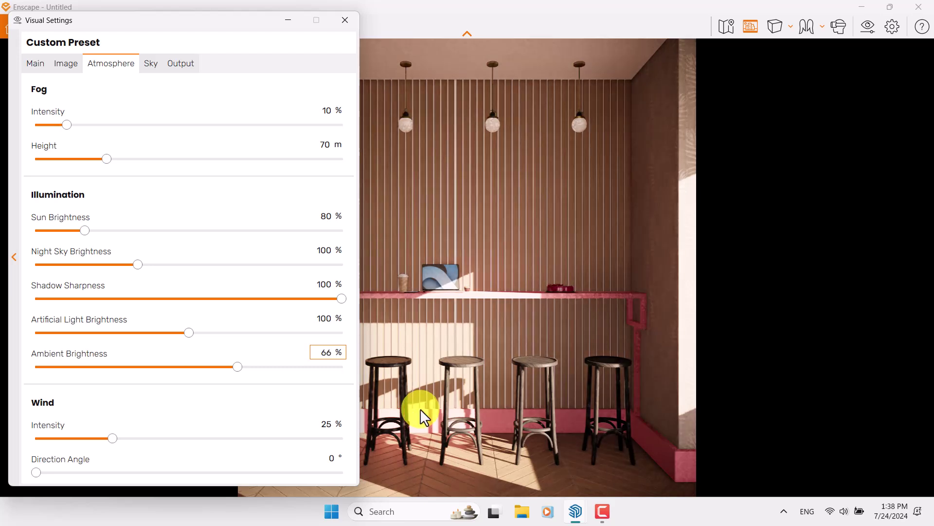
{"action": "left_click", "coordinate": [330, 424]}
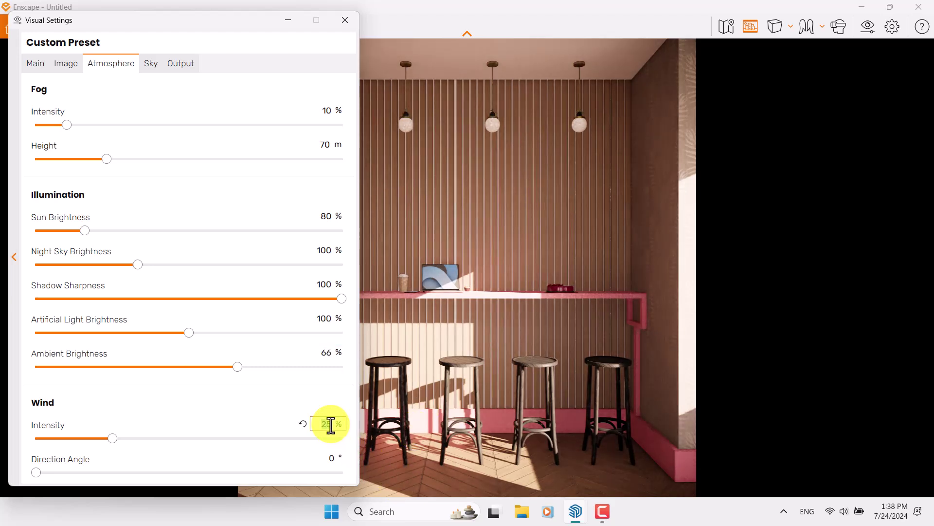
- Change the Sky tab's Horizon Source from White Ground to White Cubes
{"action": "type", "text": "0"}
{"action": "left_click", "coordinate": [149, 68]}
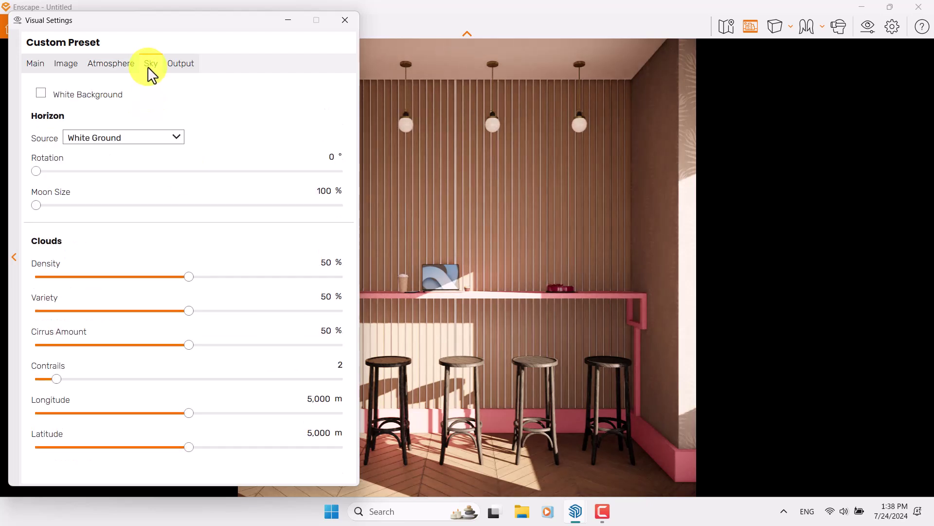
{"action": "left_click", "coordinate": [151, 145]}
{"action": "left_click", "coordinate": [126, 270]}
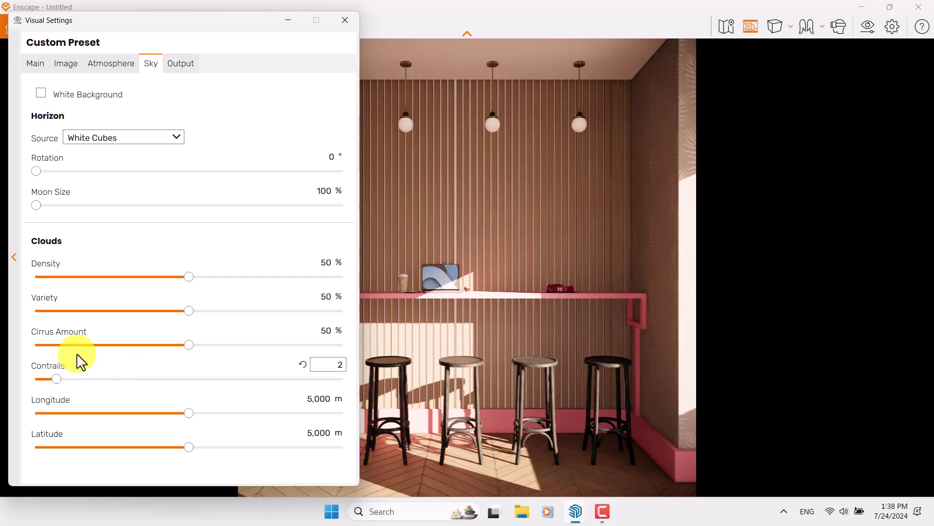
{"action": "left_click", "coordinate": [179, 66]}
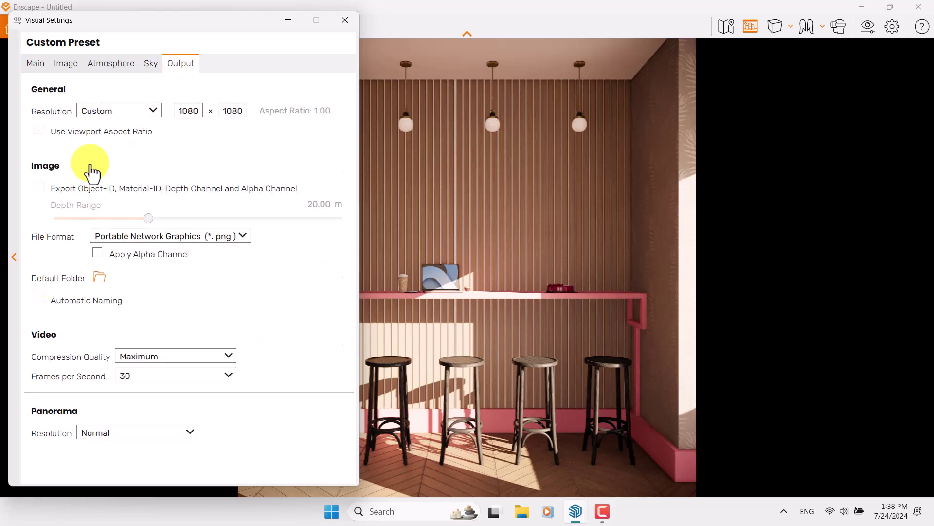
- On the Image tab, set Color Temperature to 5900 K and Saturation to 104%
{"action": "left_click", "coordinate": [66, 66]}
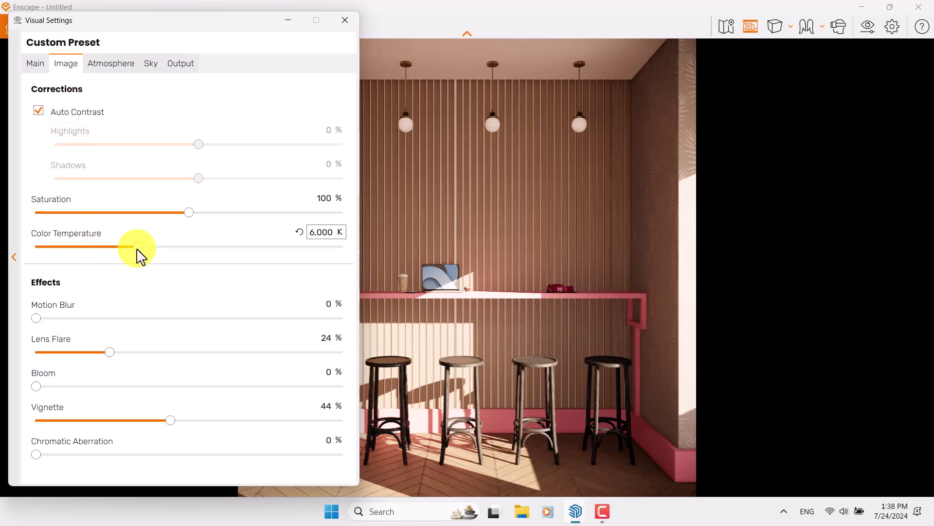
{"action": "left_click_drag", "start_coordinate": [138, 253], "coordinate": [125, 254]}
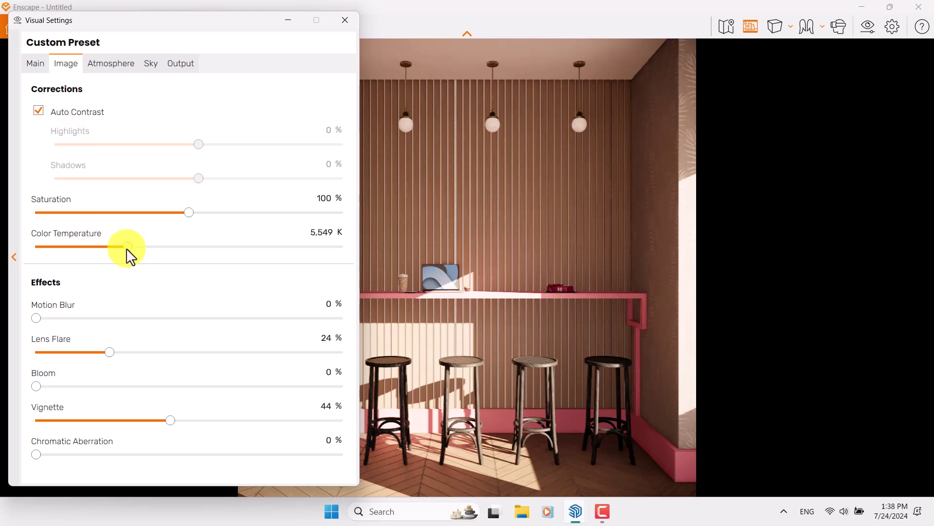
{"action": "left_click", "coordinate": [331, 236]}
{"action": "type", "text": "5900"}
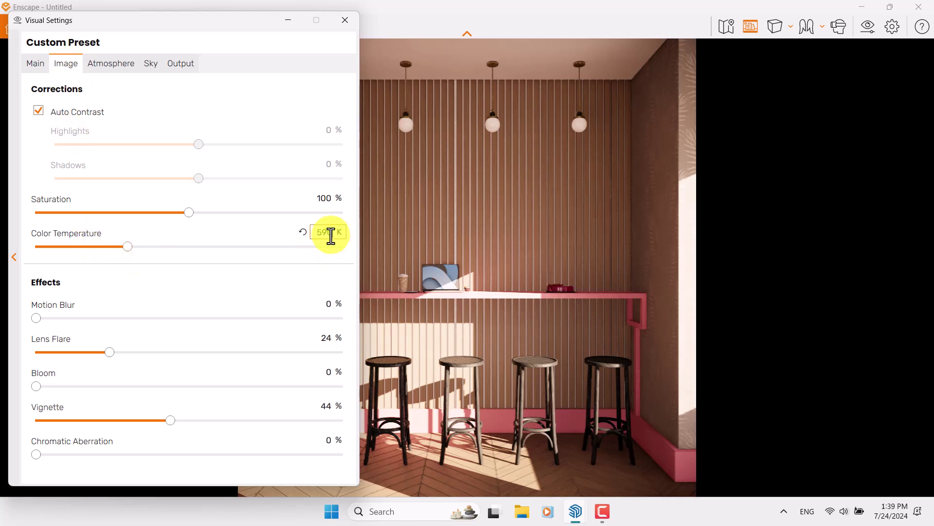
{"action": "key", "text": "Return"}
{"action": "left_click", "coordinate": [327, 198]}
{"action": "type", "text": "104"}
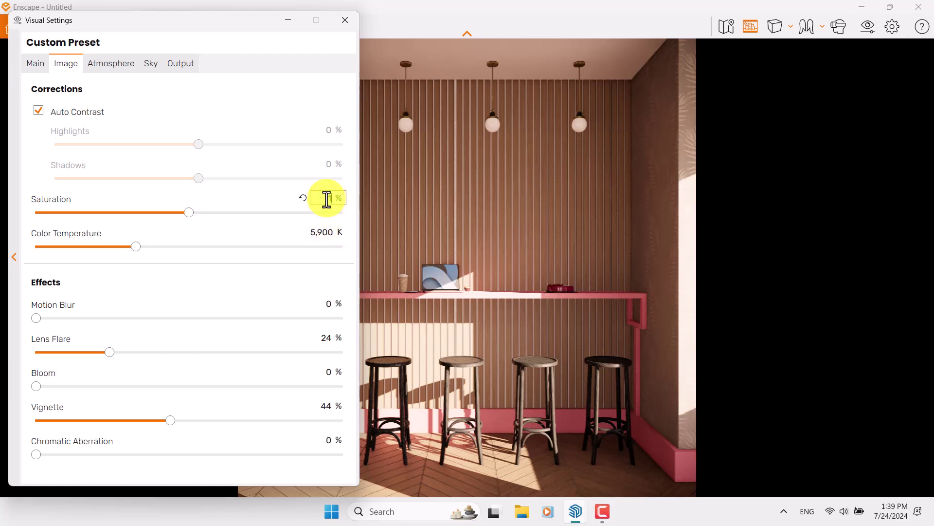
{"action": "key", "text": "Return"}
- On the Main tab, set camera Exposure to 61%
{"action": "left_click", "coordinate": [38, 69]}
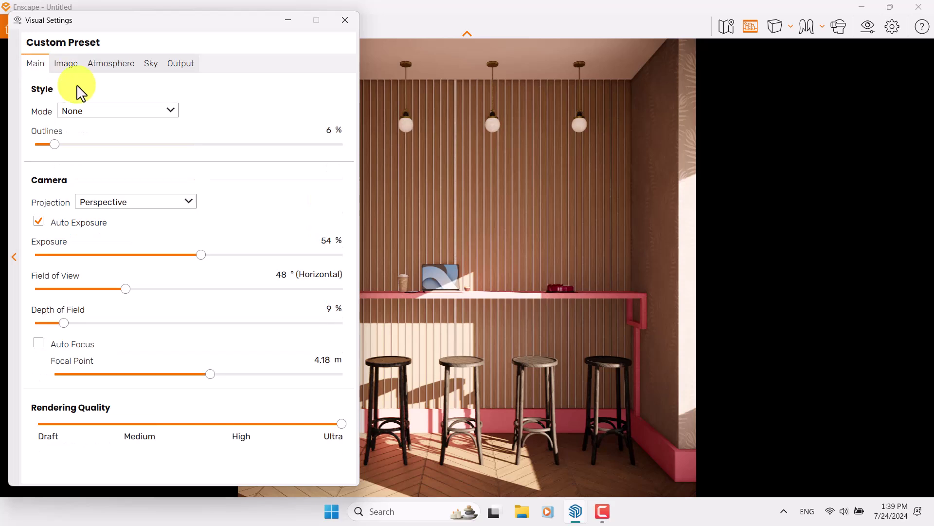
{"action": "left_click", "coordinate": [326, 240]}
{"action": "type", "text": "61"}
{"action": "key", "text": "Return"}
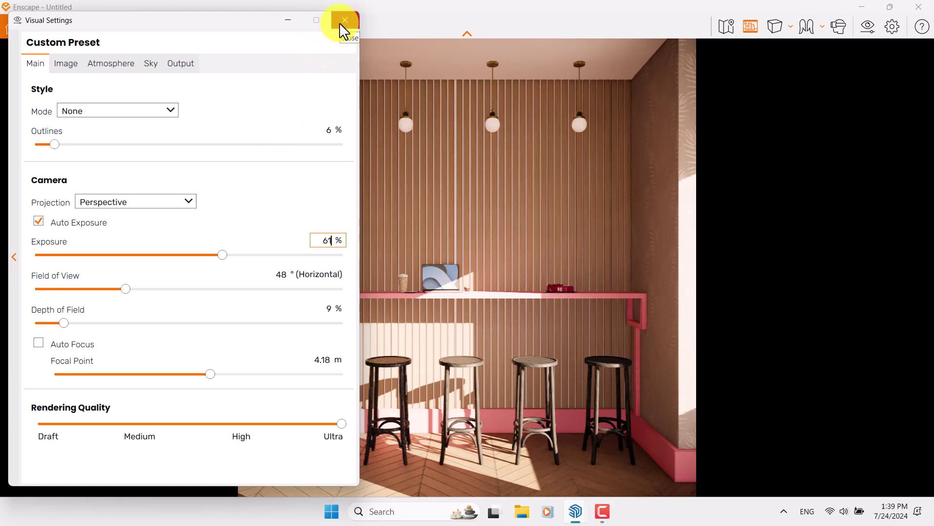
- Set the Main tab's render Mode to White and close Visual Settings
{"action": "left_click", "coordinate": [104, 111]}
{"action": "left_click", "coordinate": [91, 138]}
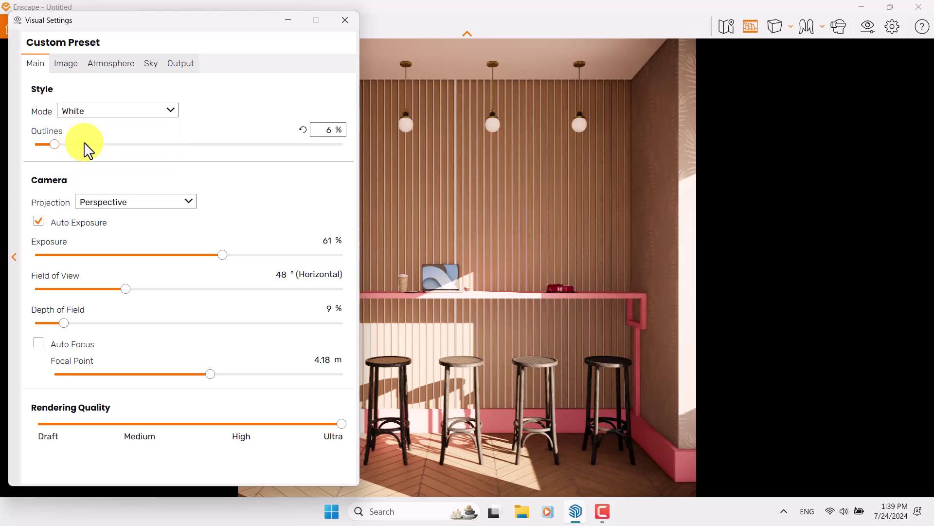
{"action": "left_click", "coordinate": [344, 20]}
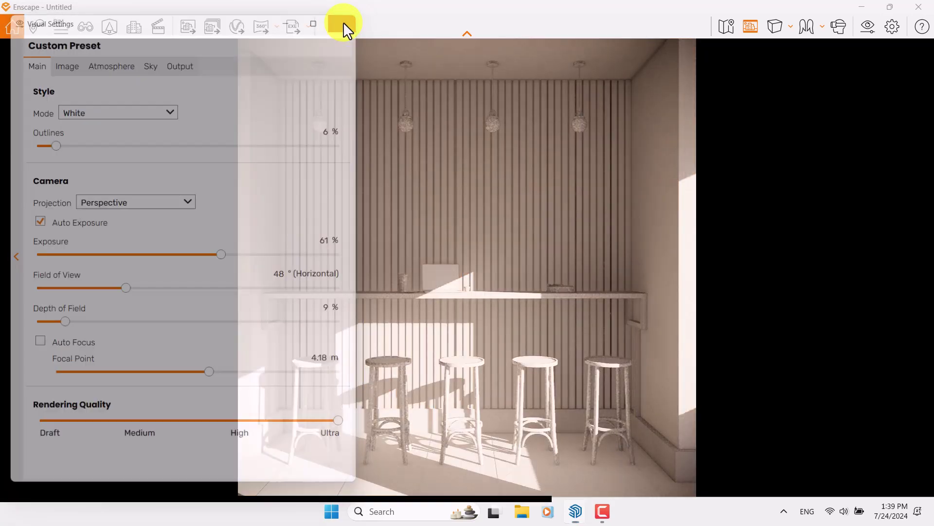
- Save the white-mode render as a PNG screenshot on the Desktop
{"action": "left_click", "coordinate": [186, 25]}
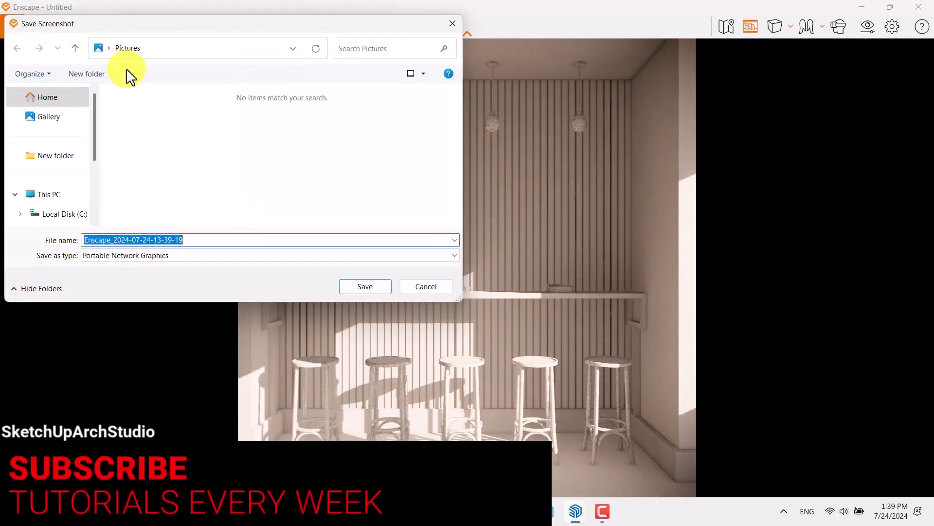
{"action": "left_click", "coordinate": [108, 47]}
{"action": "left_click", "coordinate": [108, 48]}
{"action": "left_click", "coordinate": [109, 48]}
{"action": "left_click", "coordinate": [130, 107]}
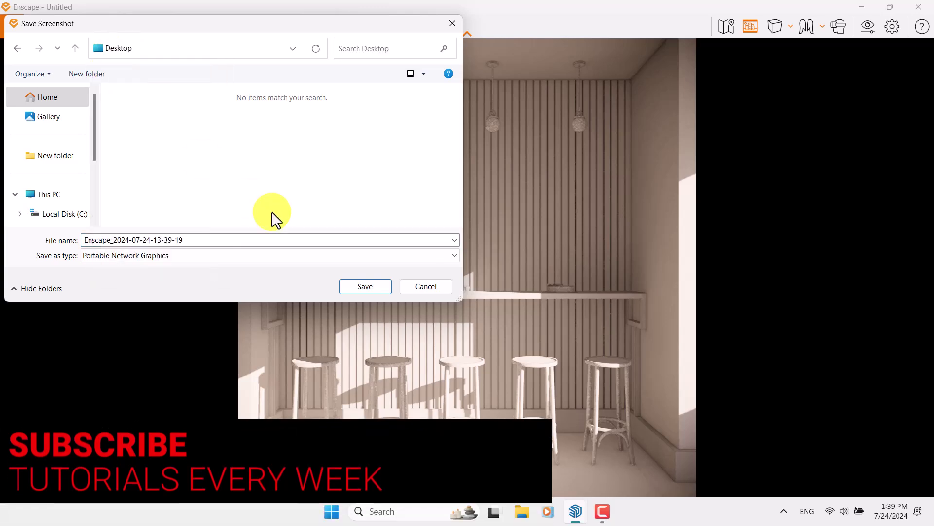
{"action": "left_click", "coordinate": [354, 282]}
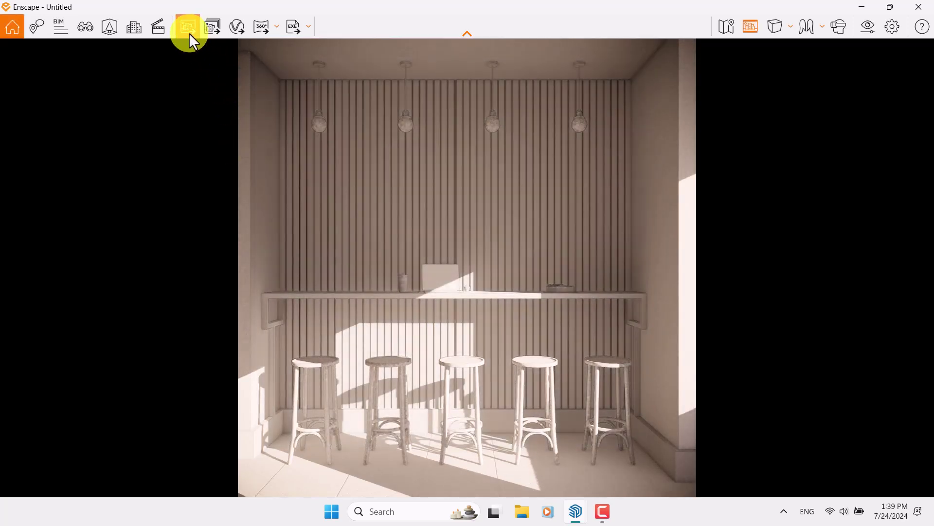
- Set the render Mode back to None in Visual Settings for full materials
{"action": "left_click", "coordinate": [887, 26]}
{"action": "left_click", "coordinate": [867, 27]}
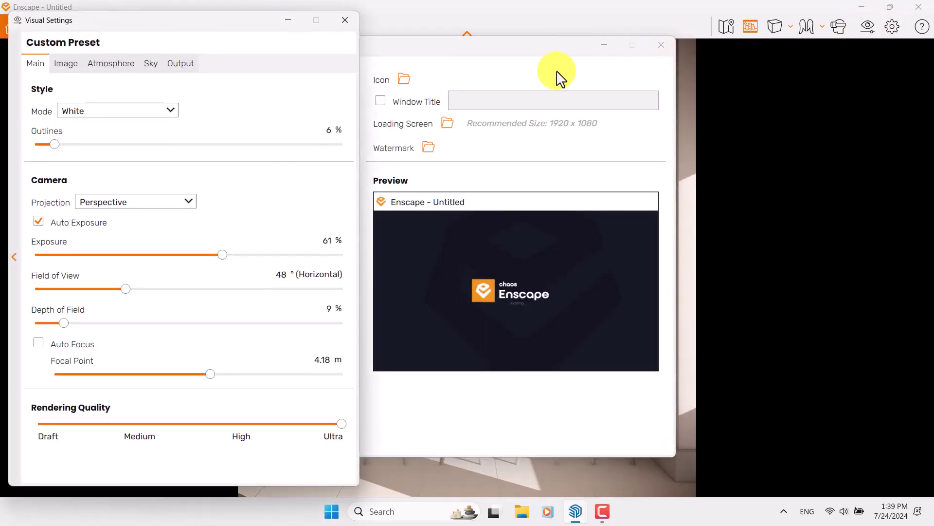
{"action": "left_click", "coordinate": [117, 111]}
{"action": "left_click", "coordinate": [103, 124]}
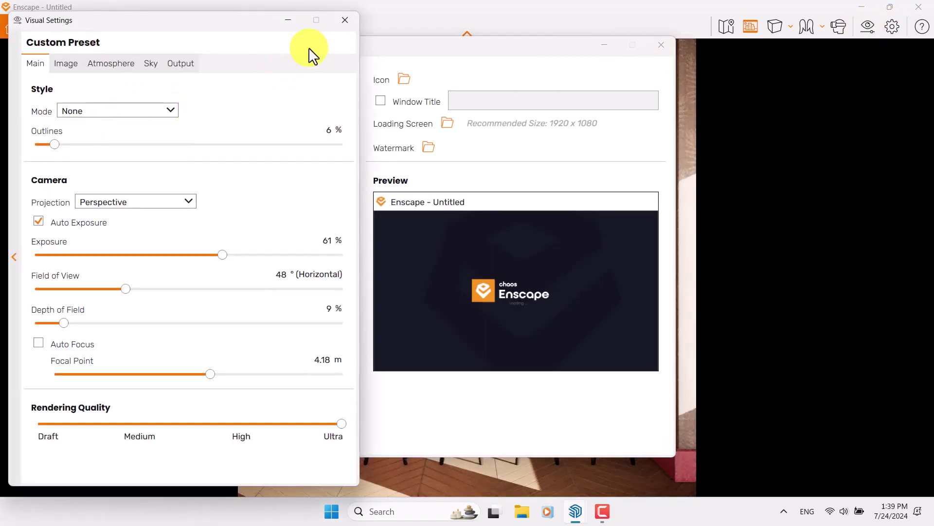
{"action": "key", "text": "Escape"}
{"action": "left_click", "coordinate": [659, 43]}
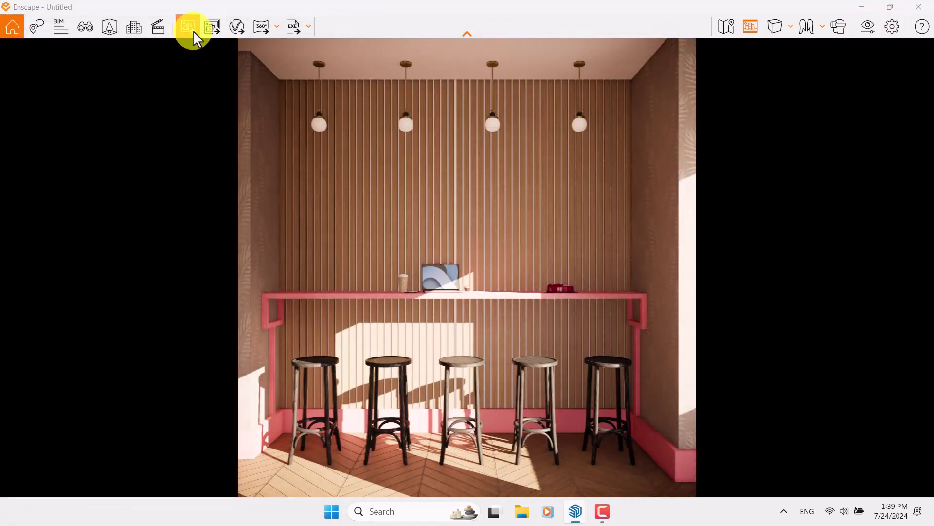
- Save the full-material render as a second PNG screenshot
{"action": "left_click", "coordinate": [192, 31]}
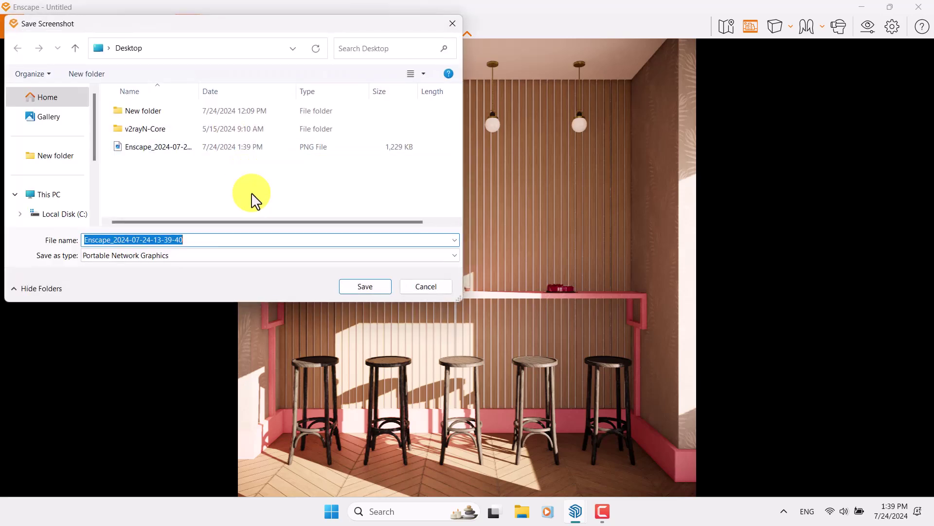
{"action": "left_click", "coordinate": [366, 287]}
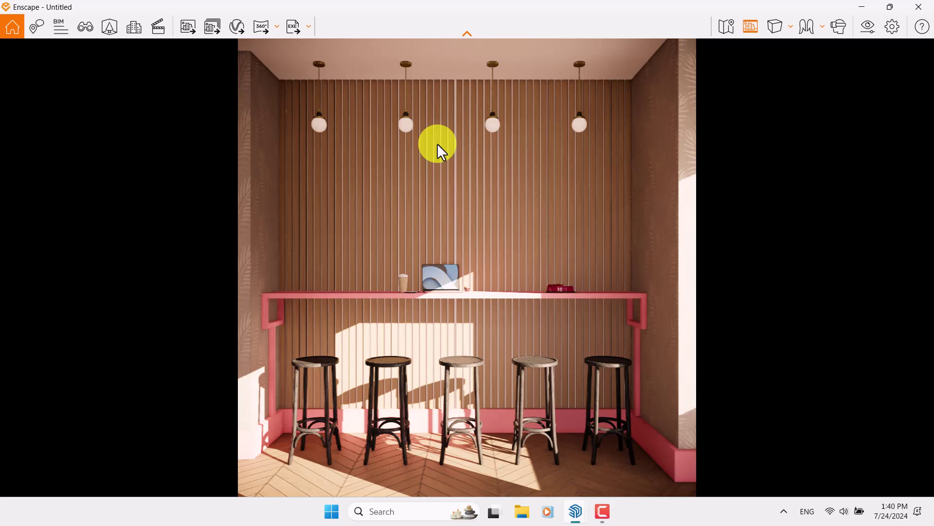
{"action": "left_click", "coordinate": [602, 511]}
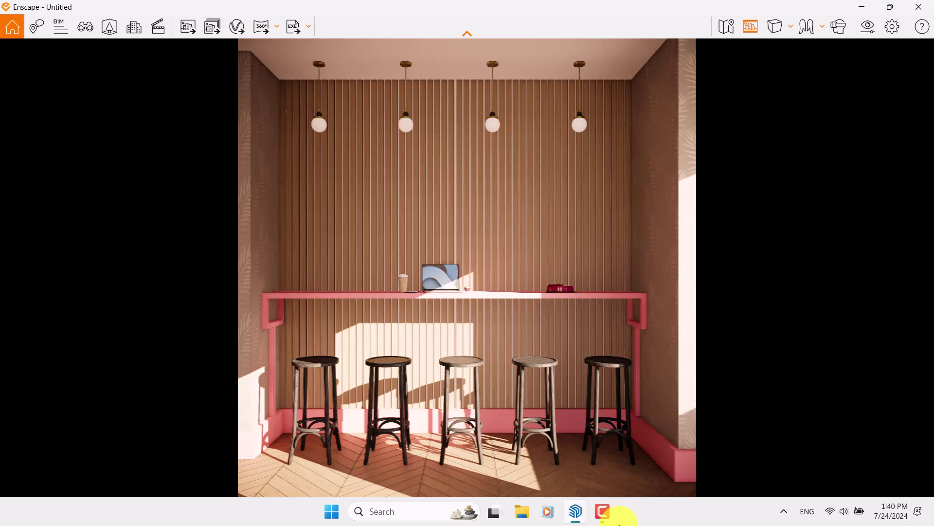